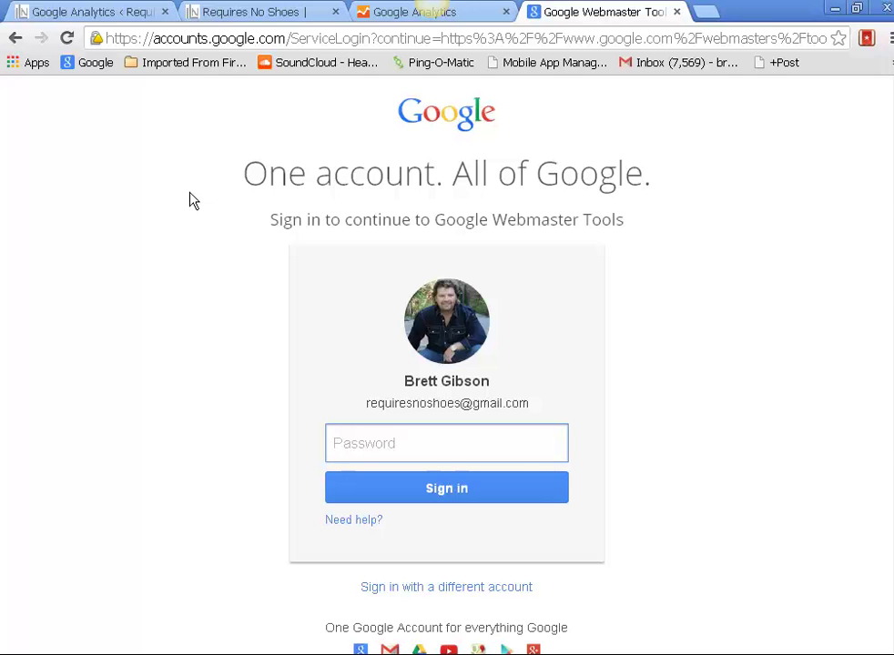
Step: Search for Google Webmaster Tools and open its welcome page for the signed-in account
{"action": "left_click", "coordinate": [211, 40]}
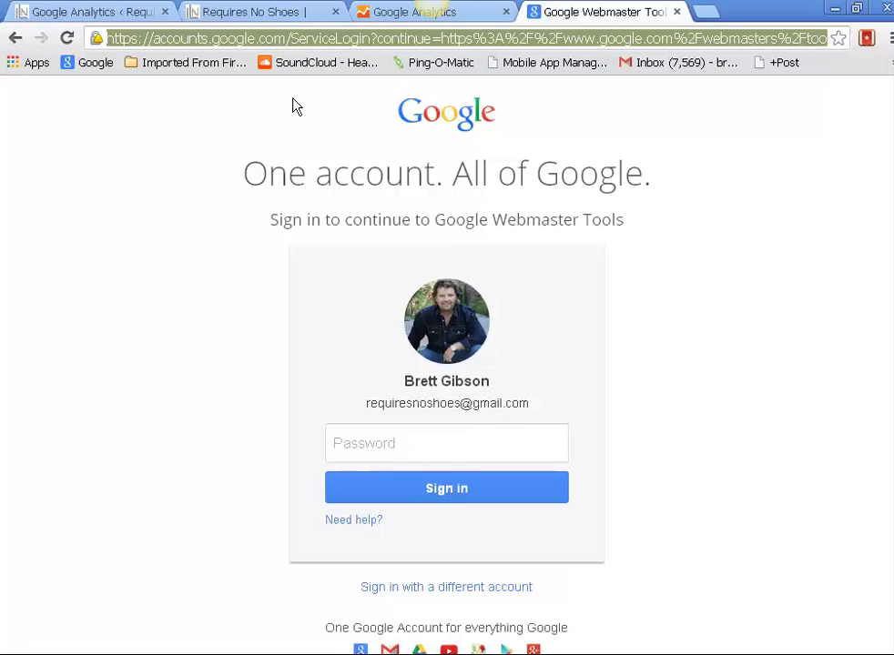
{"action": "type", "text": "Google Web"}
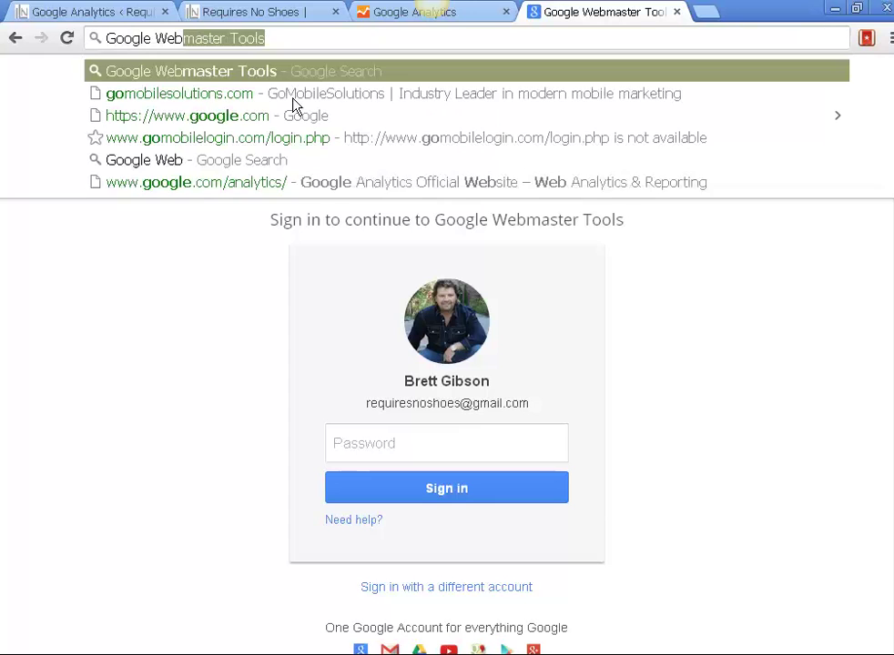
{"action": "type", "text": "master Tools"}
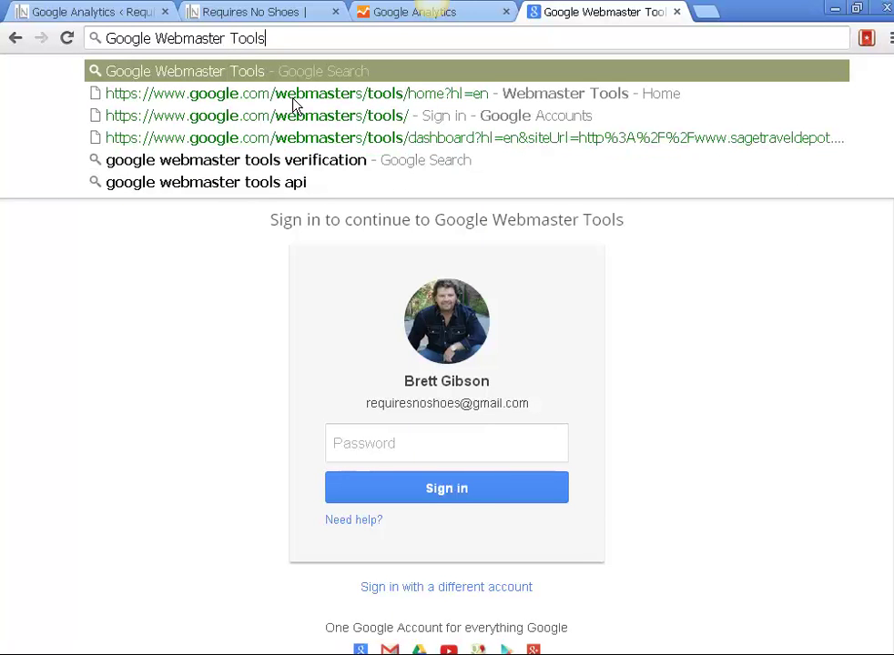
{"action": "key", "text": "Return"}
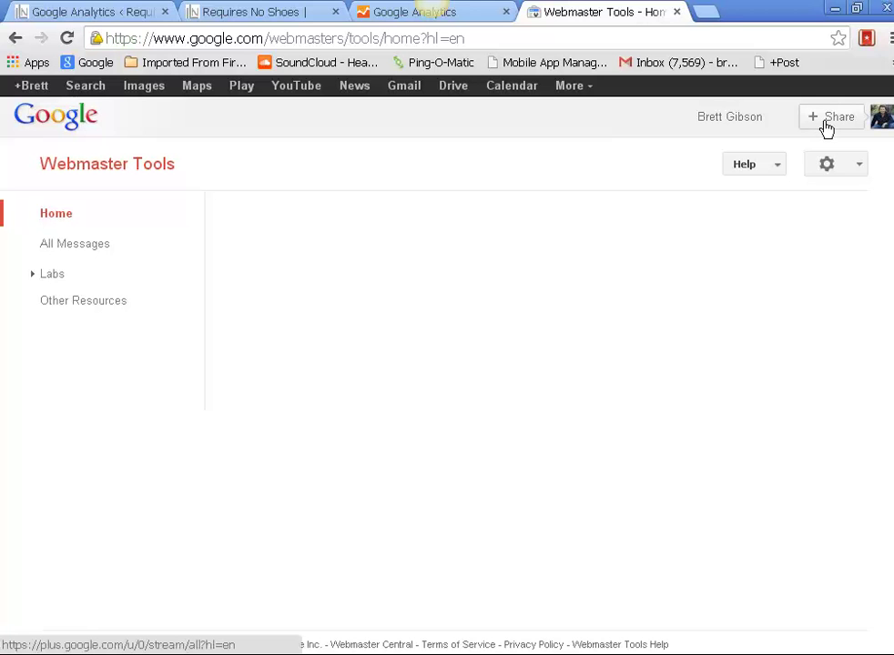
{"action": "left_click", "coordinate": [15, 37]}
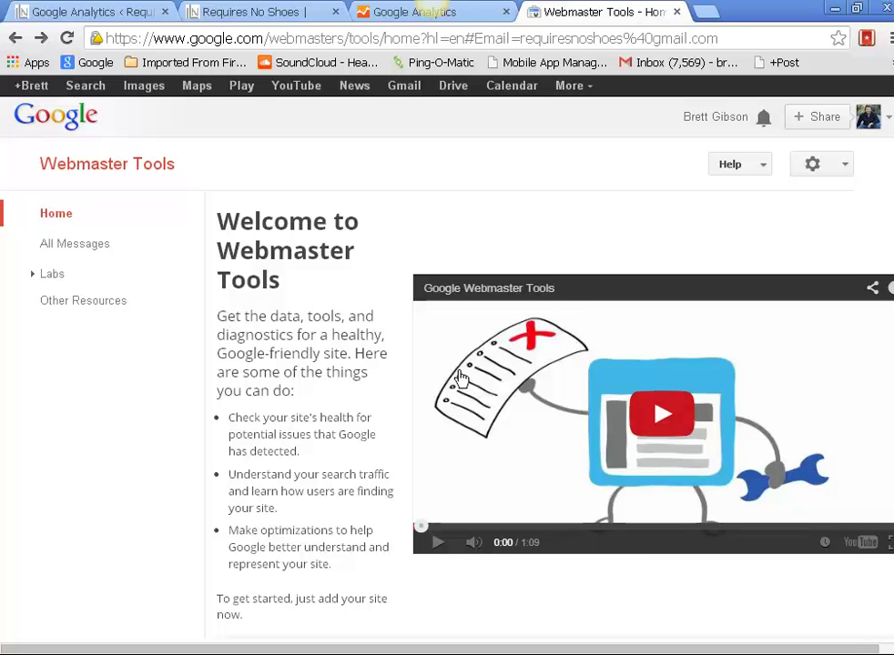
Step: Copy the blog's web address from its open page and return to the site address field in Webmaster Tools
{"action": "scroll", "coordinate": [586, 576], "scroll_direction": "down", "scroll_amount": 1}
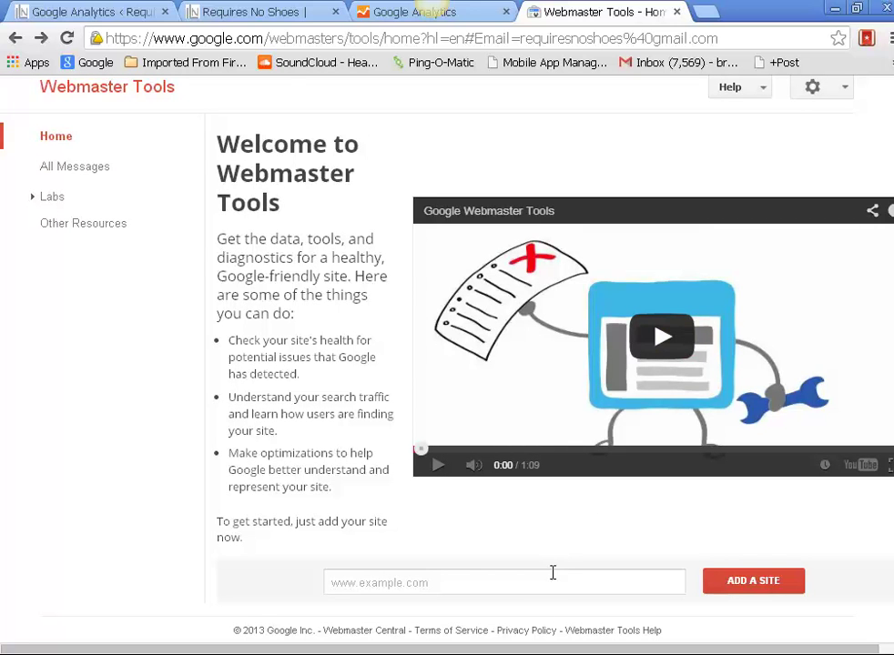
{"action": "left_click", "coordinate": [231, 13]}
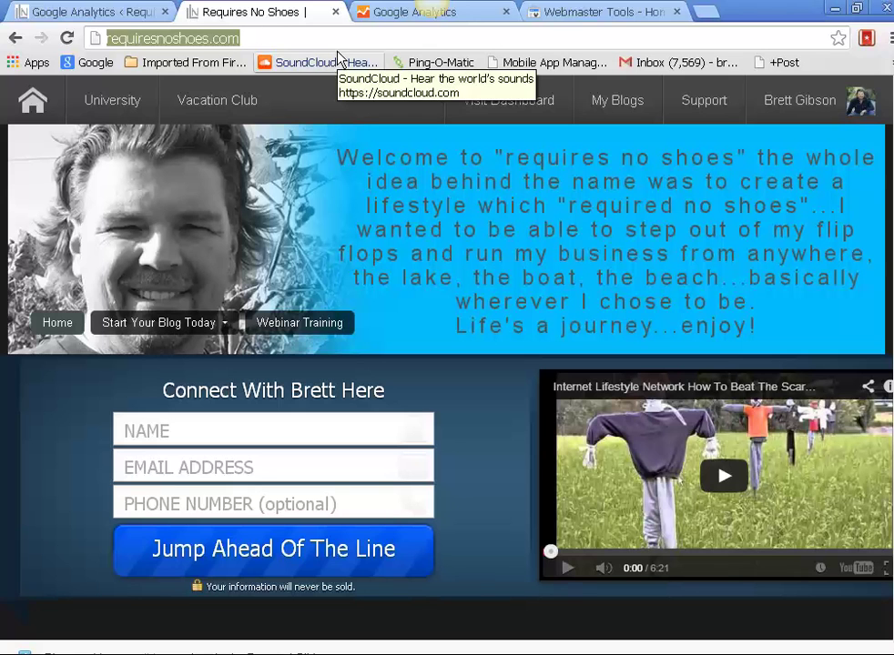
{"action": "right_click", "coordinate": [252, 42]}
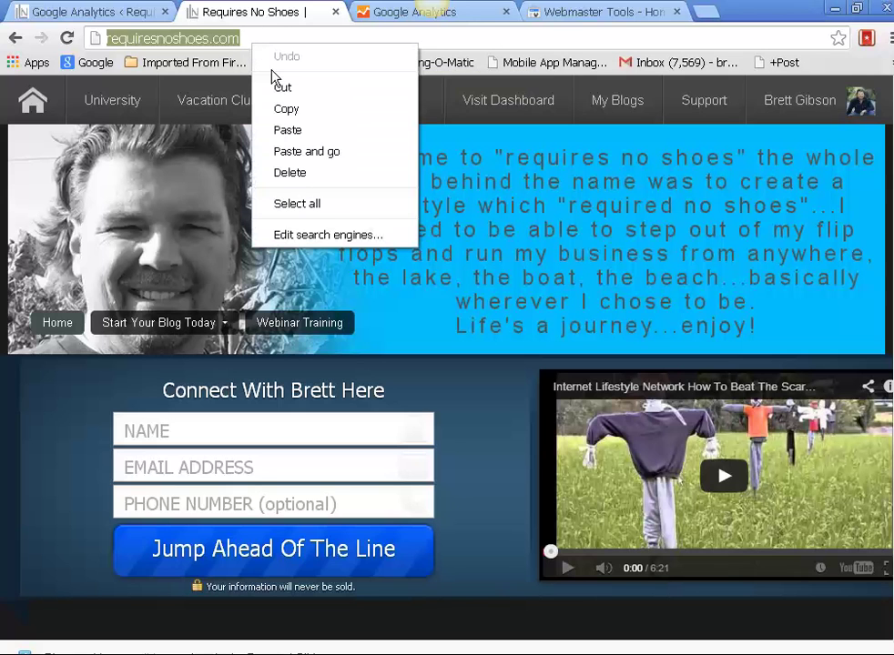
{"action": "left_click", "coordinate": [288, 109]}
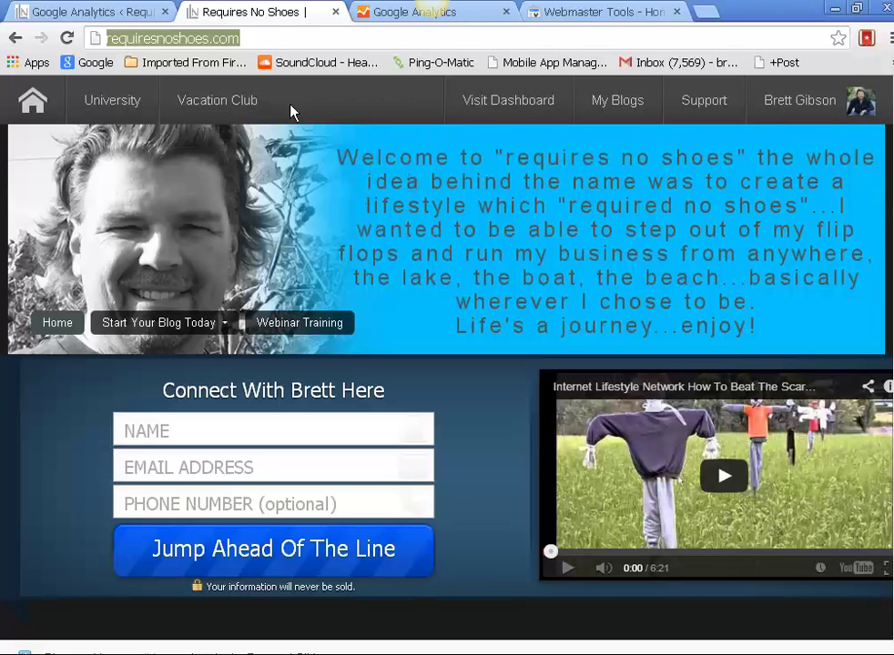
{"action": "left_click", "coordinate": [486, 19]}
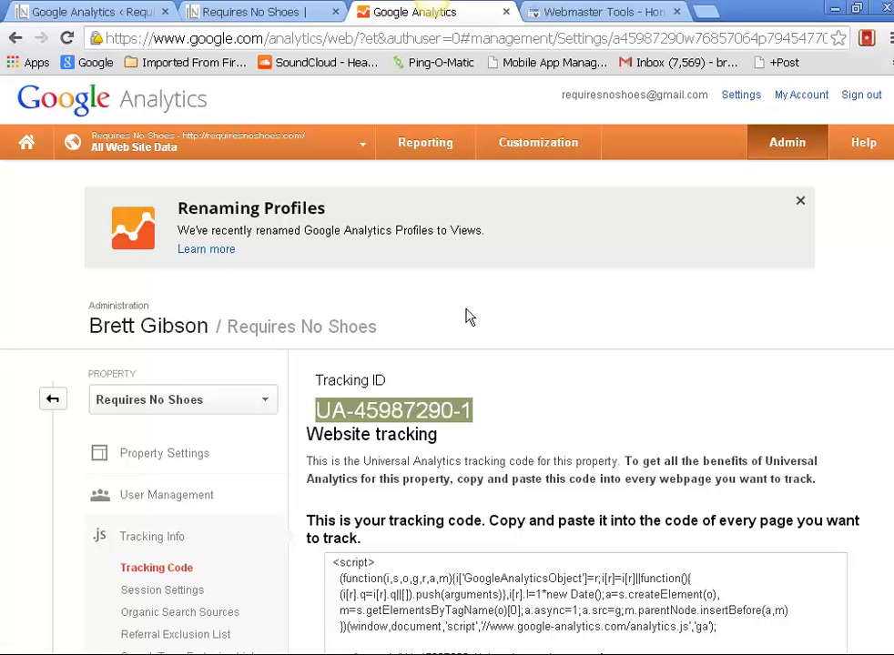
{"action": "left_click", "coordinate": [628, 20]}
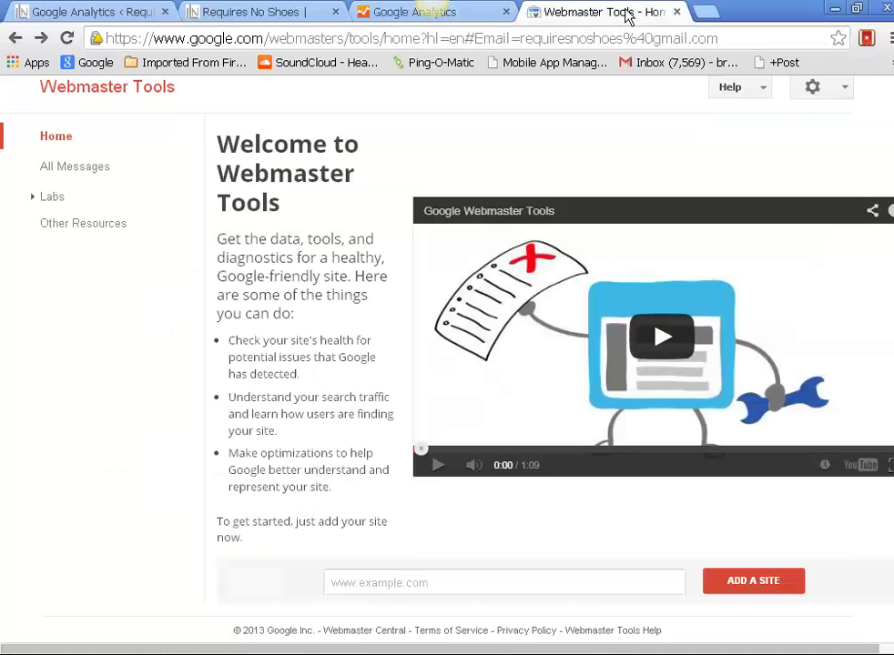
{"action": "left_click", "coordinate": [432, 582]}
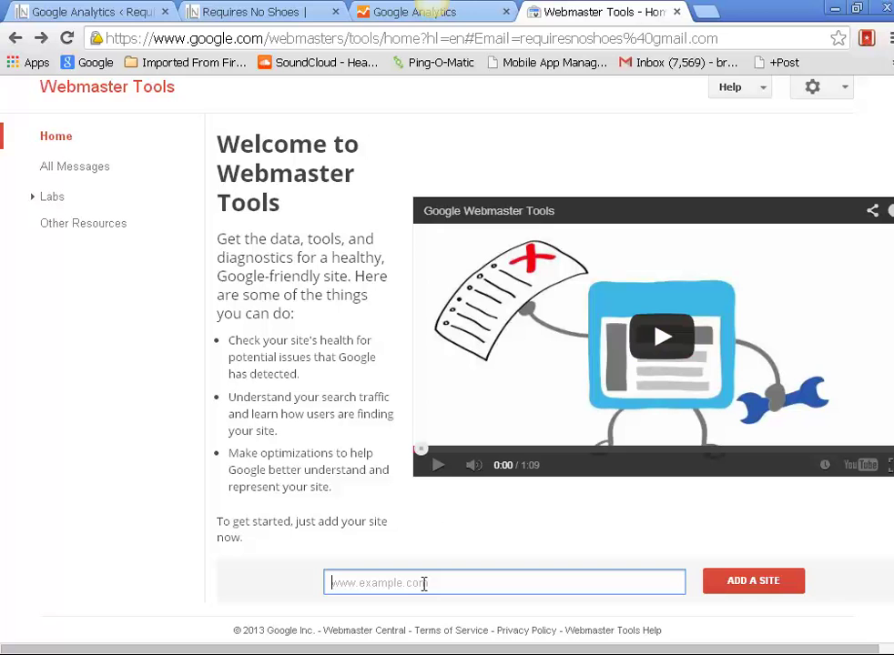
{"action": "left_click", "coordinate": [258, 12]}
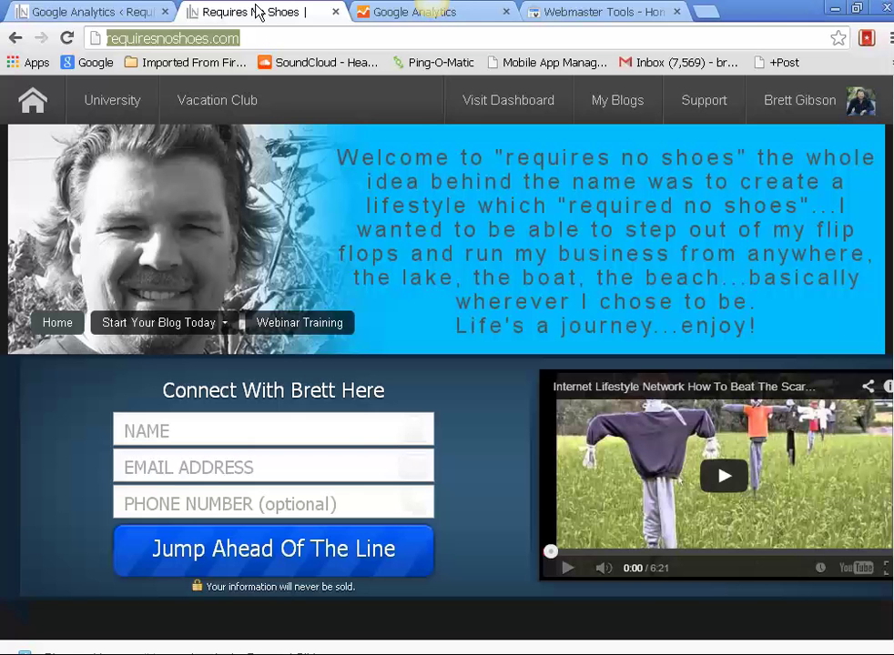
{"action": "right_click", "coordinate": [174, 38]}
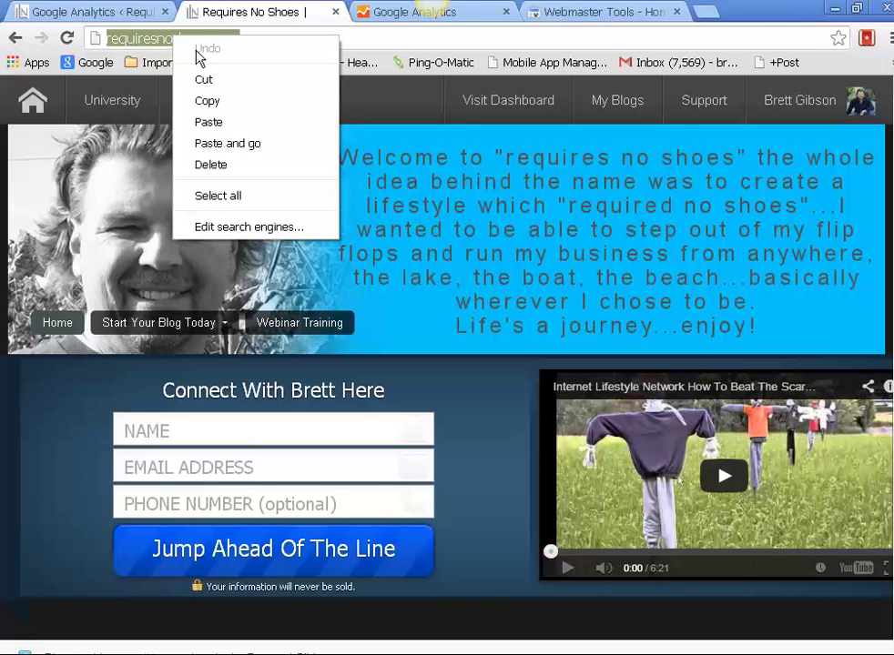
{"action": "left_click", "coordinate": [225, 106]}
{"action": "left_click", "coordinate": [605, 13]}
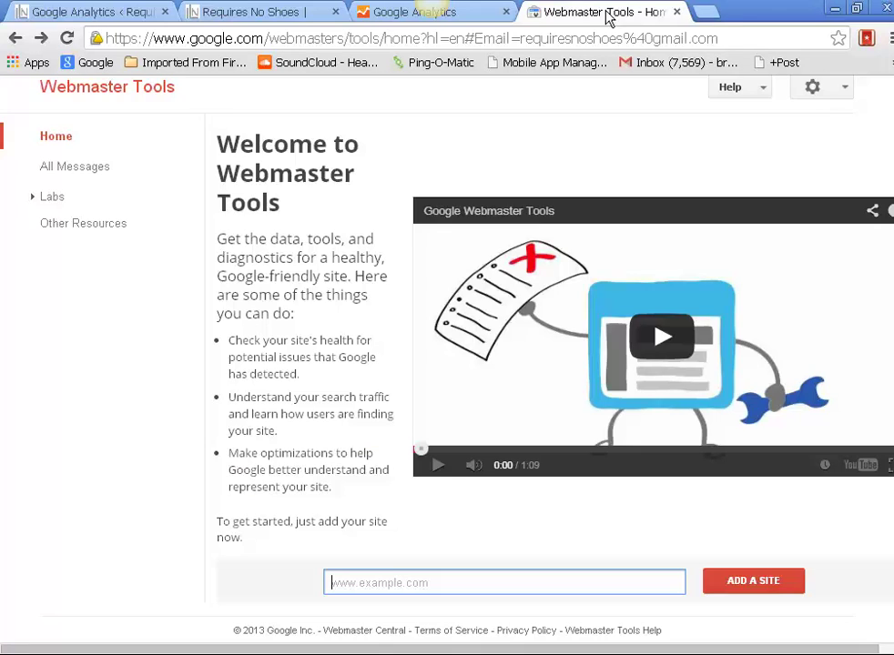
{"action": "right_click", "coordinate": [391, 582]}
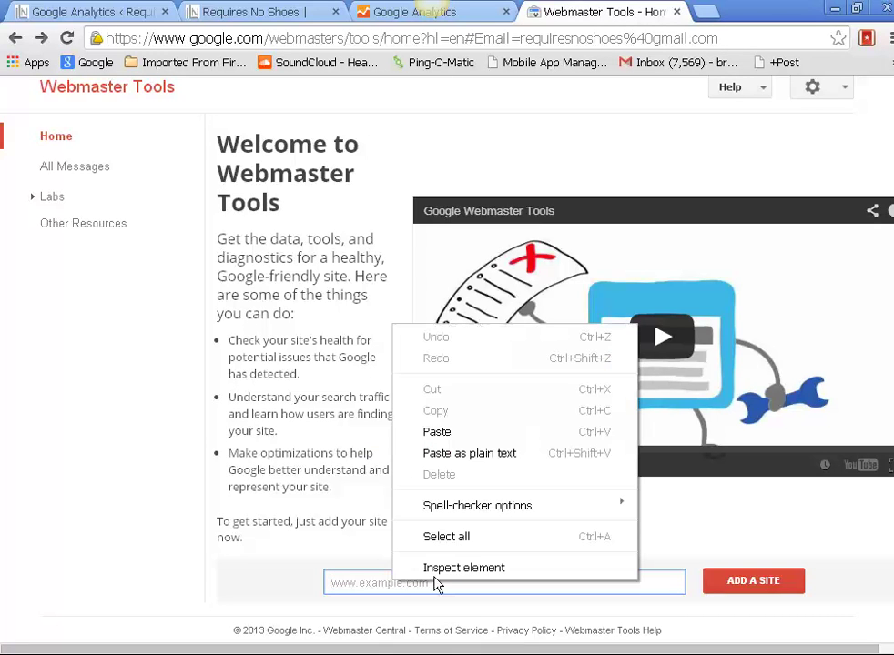
{"action": "left_click", "coordinate": [457, 431]}
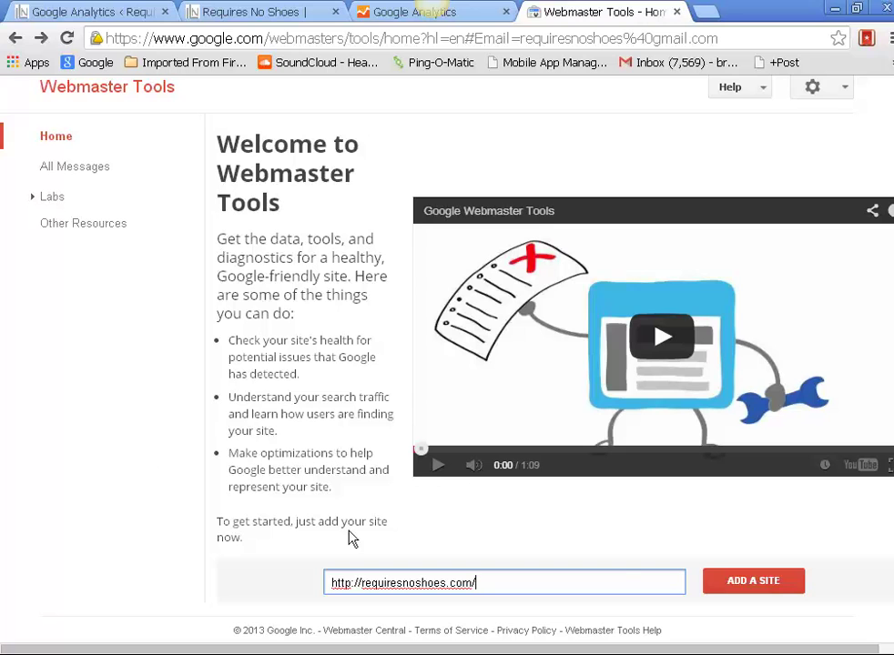
{"action": "left_click", "coordinate": [766, 590]}
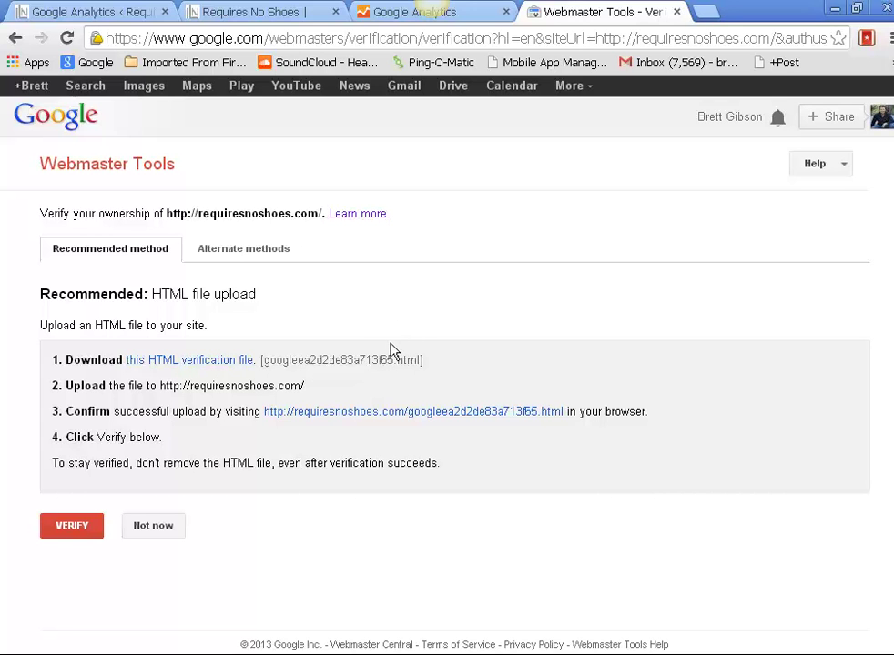
Step: Try to verify ownership of the site with the alternate Google Analytics method
{"action": "left_click", "coordinate": [240, 251]}
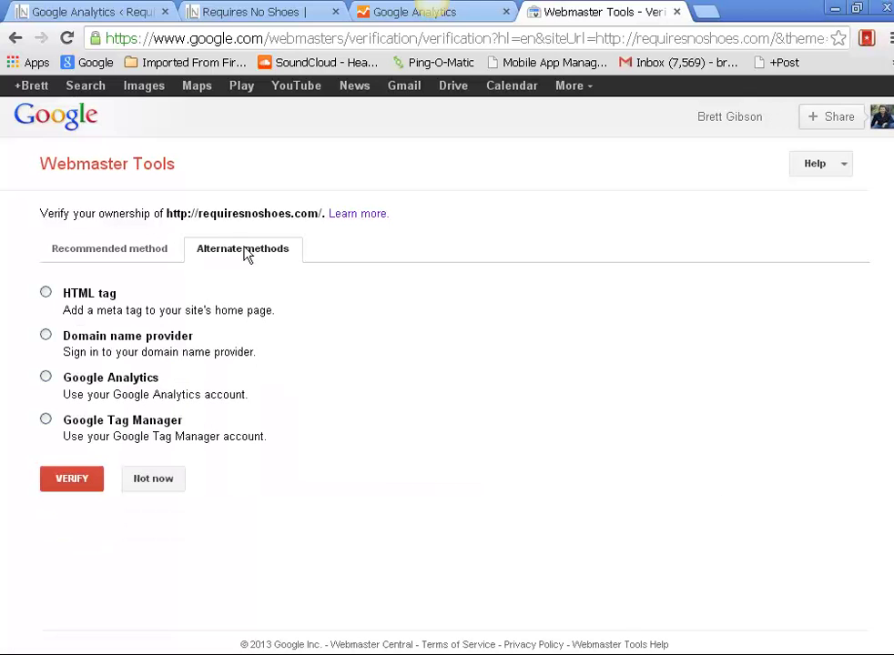
{"action": "left_click", "coordinate": [46, 377]}
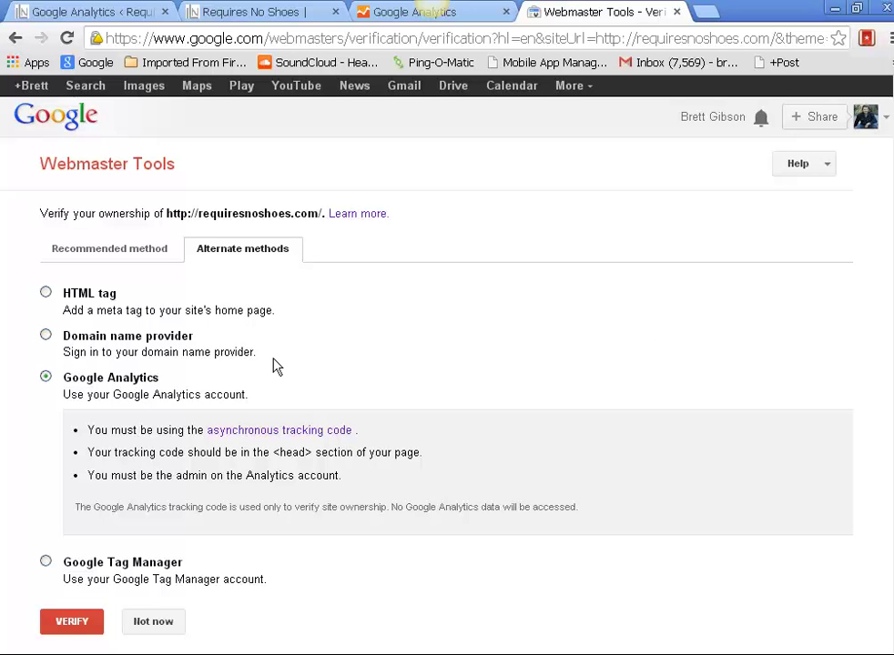
{"action": "left_click", "coordinate": [73, 624]}
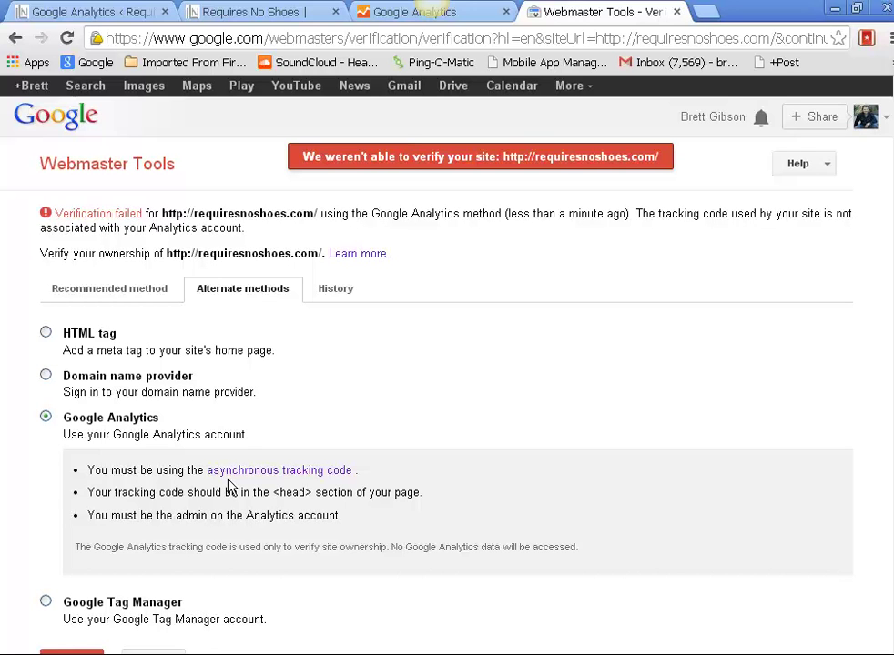
Step: Examine the tracking code, property settings and property list of the Requires No Shoes property in Google Analytics
{"action": "left_click", "coordinate": [414, 11]}
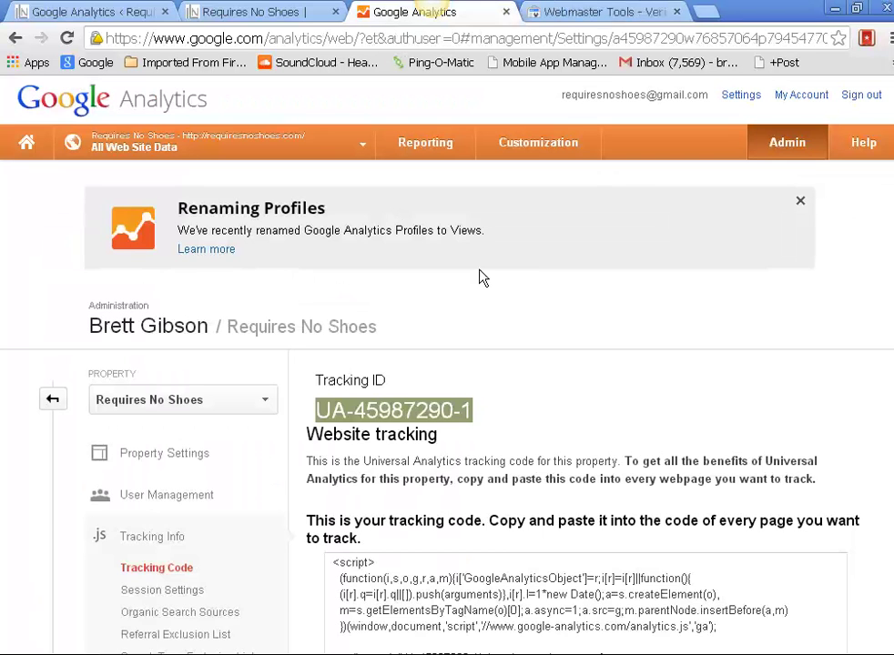
{"action": "scroll", "coordinate": [534, 263], "scroll_direction": "down", "scroll_amount": 3}
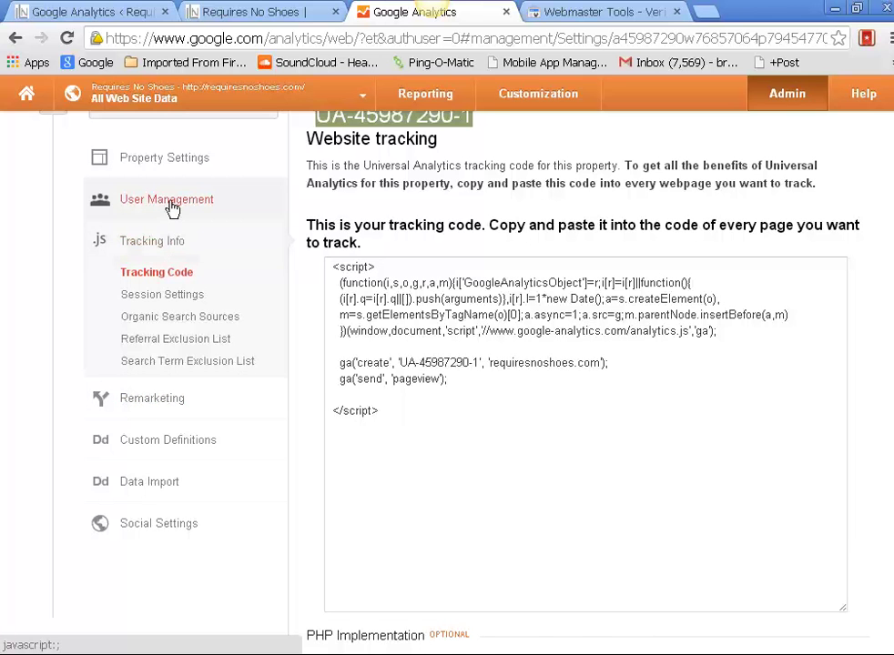
{"action": "scroll", "coordinate": [167, 227], "scroll_direction": "up", "scroll_amount": 3}
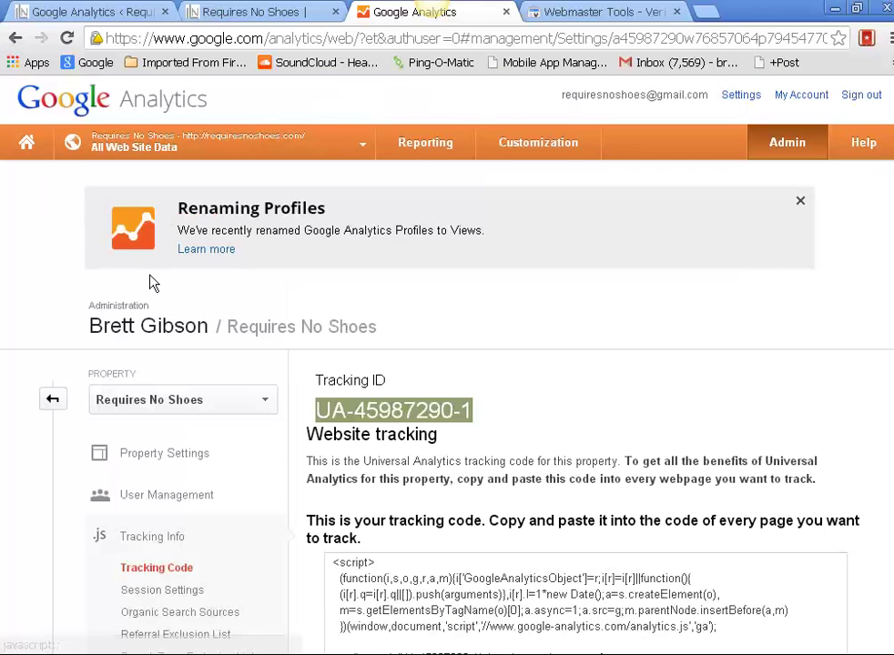
{"action": "left_click", "coordinate": [142, 463]}
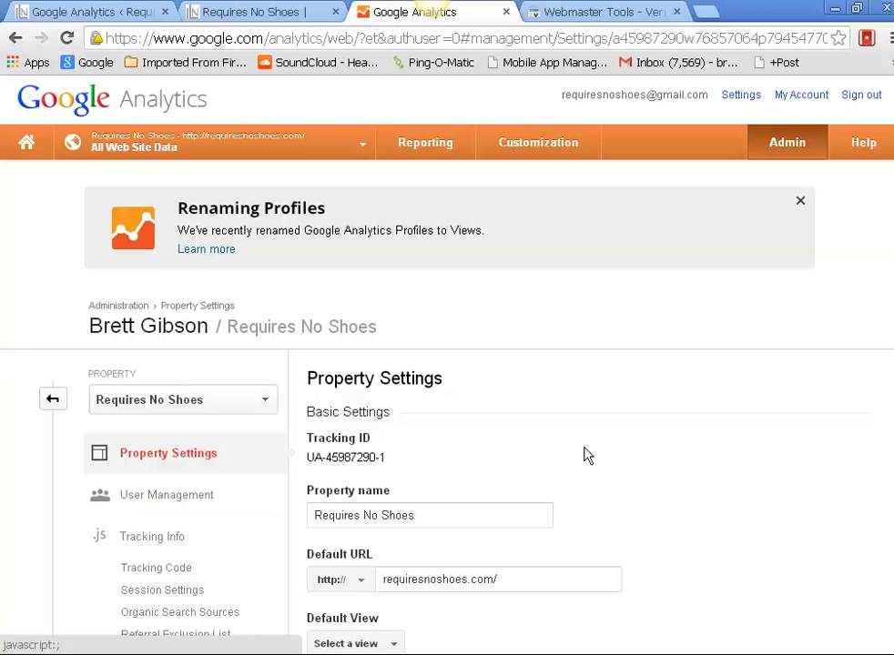
{"action": "scroll", "coordinate": [586, 455], "scroll_direction": "down", "scroll_amount": 3}
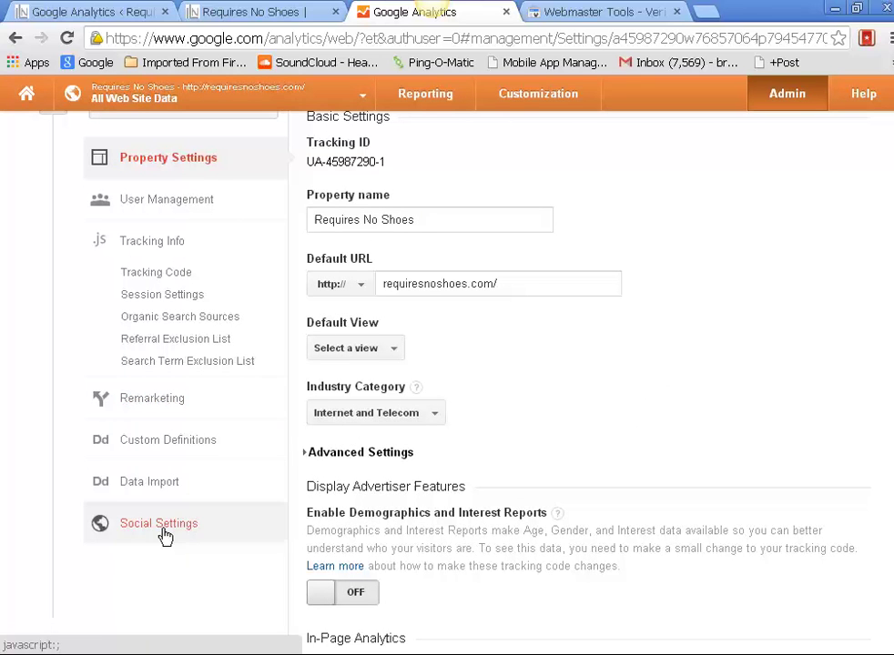
{"action": "scroll", "coordinate": [167, 448], "scroll_direction": "up", "scroll_amount": 3}
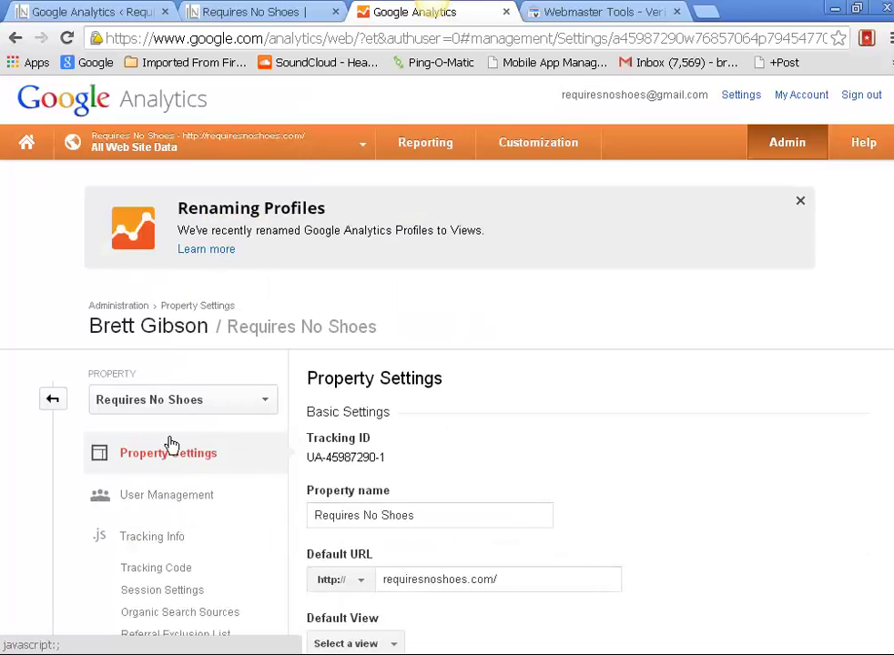
{"action": "left_click", "coordinate": [262, 405]}
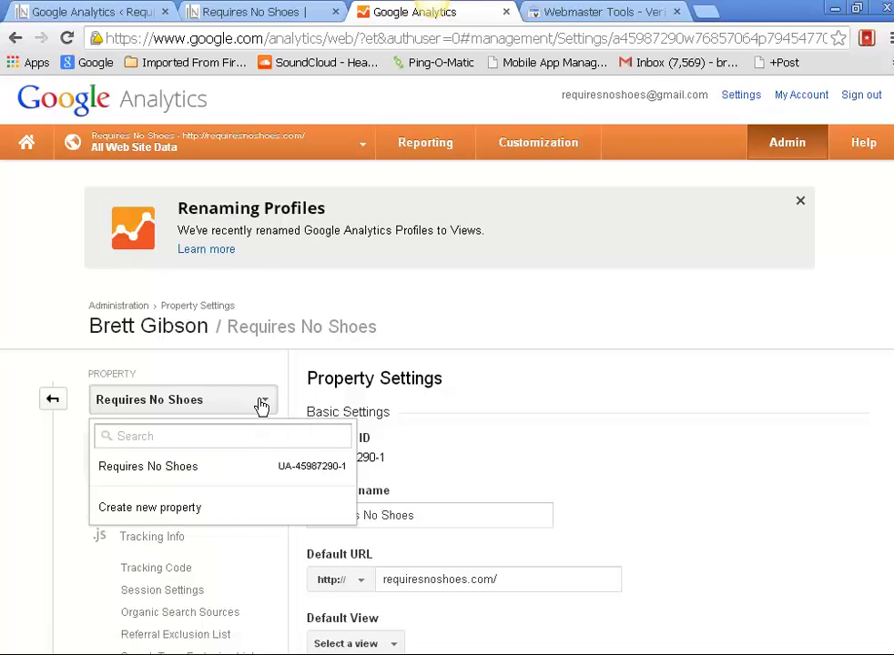
{"action": "left_click", "coordinate": [277, 379]}
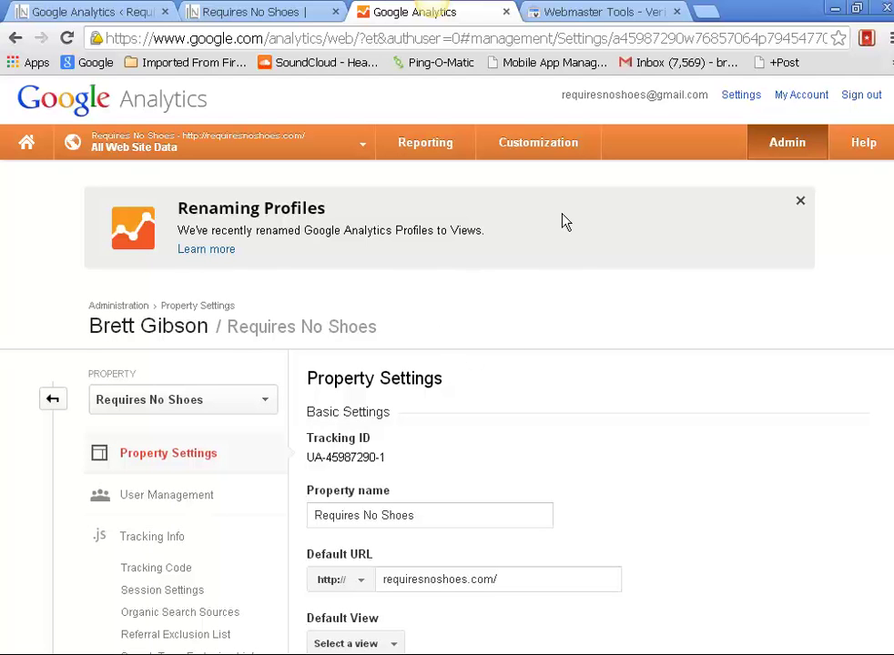
Step: Compare the site tracking code in the blog's settings and the Analytics tracking ID with the Webmaster Tools verification requirements
{"action": "left_click", "coordinate": [608, 15]}
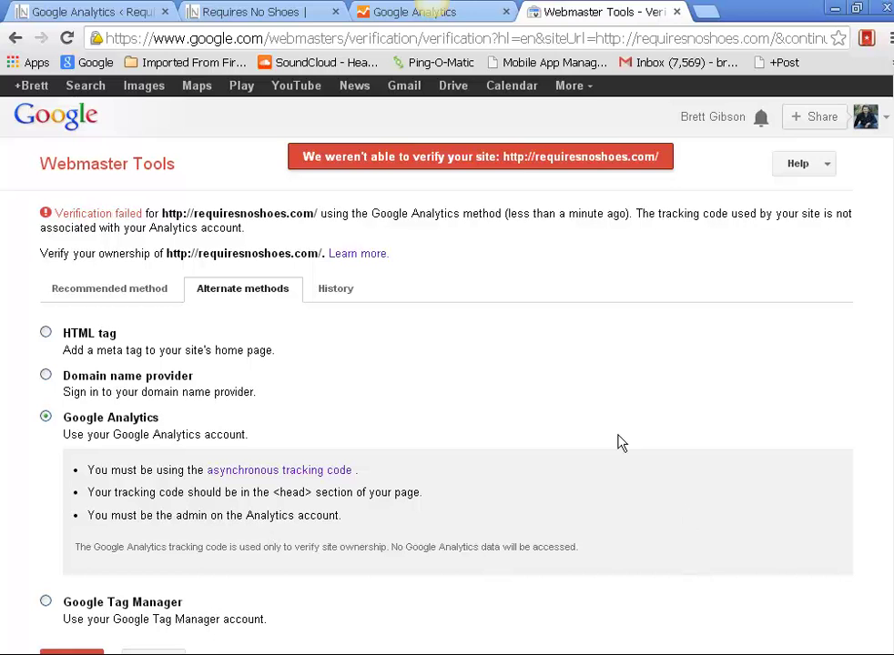
{"action": "left_click", "coordinate": [123, 18]}
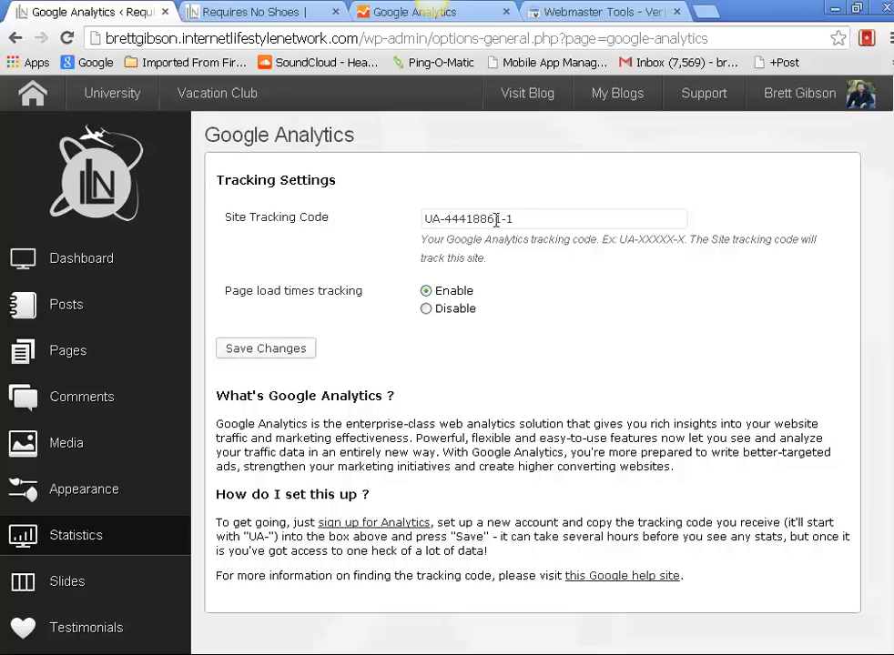
{"action": "left_click", "coordinate": [623, 20]}
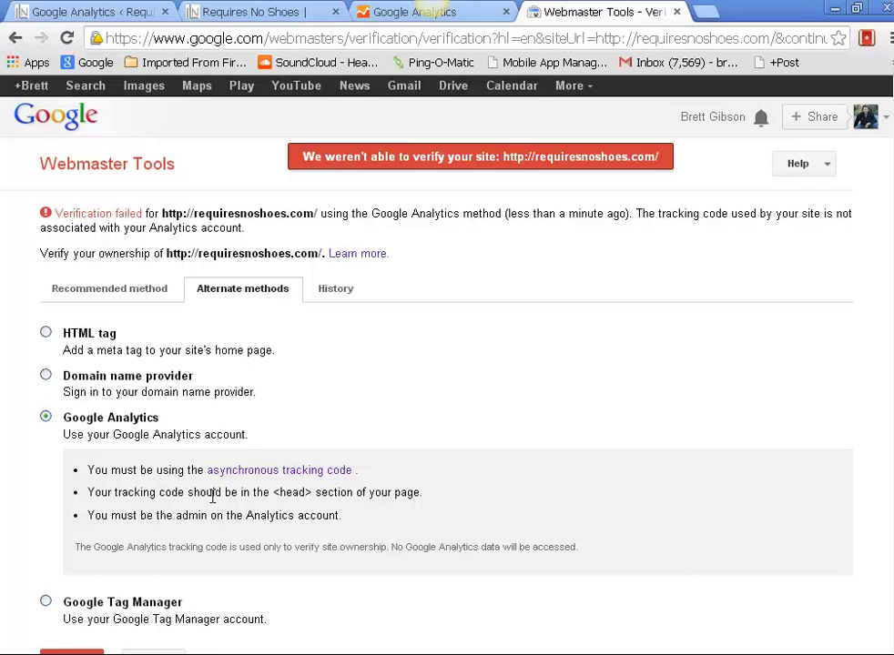
{"action": "scroll", "coordinate": [182, 489], "scroll_direction": "down", "scroll_amount": 1}
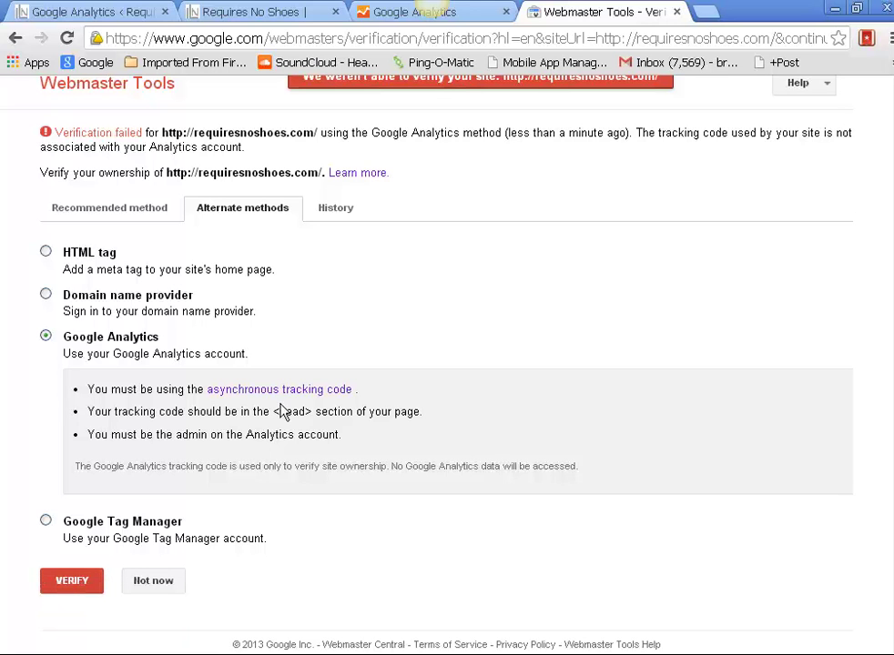
{"action": "left_click", "coordinate": [414, 12]}
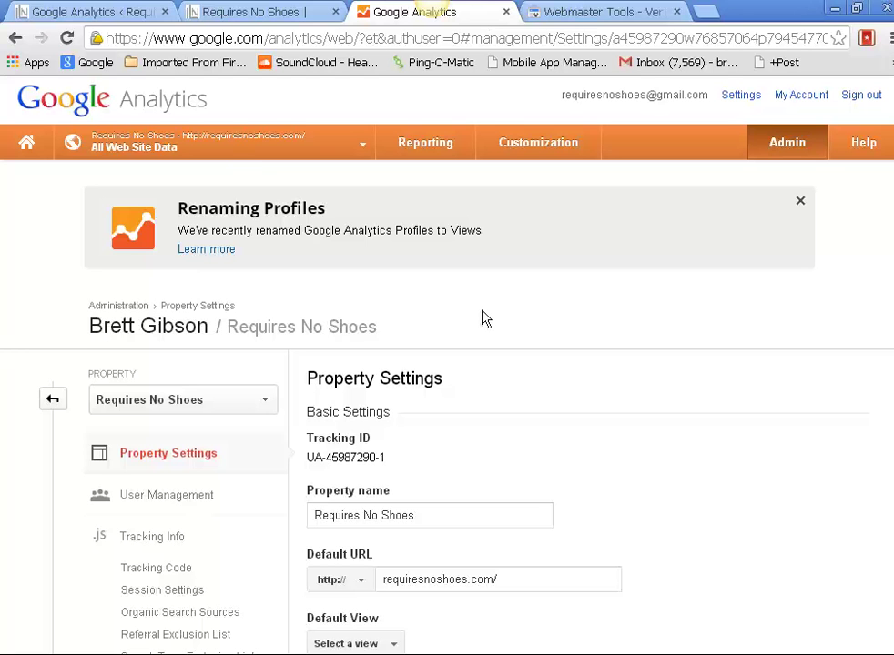
{"action": "left_click", "coordinate": [605, 13]}
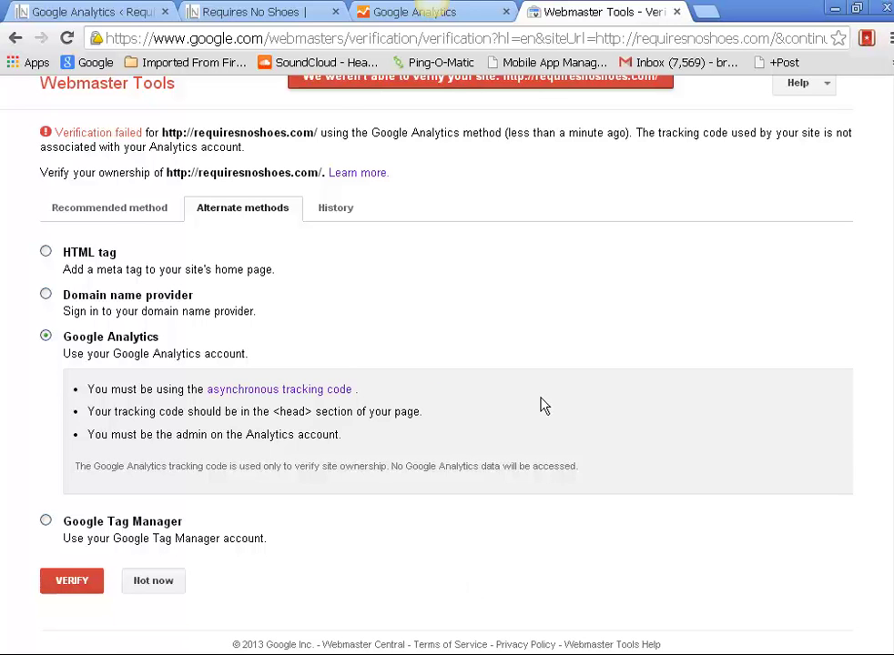
Step: Review the recommended and alternate ownership verification methods for requiresnoshoes.com, and return to the Webmaster Tools site list
{"action": "scroll", "coordinate": [549, 406], "scroll_direction": "up", "scroll_amount": 2}
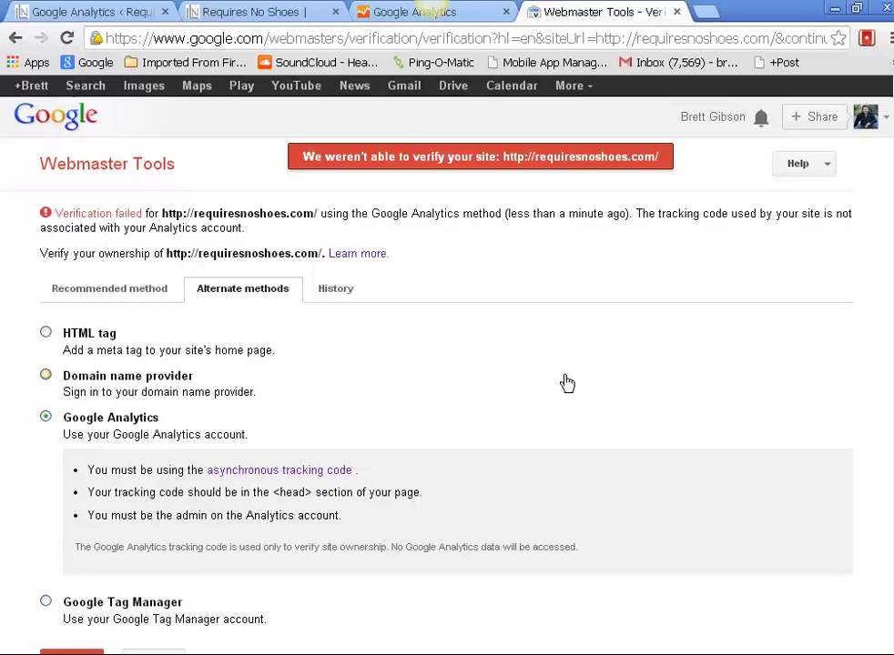
{"action": "left_click", "coordinate": [108, 175]}
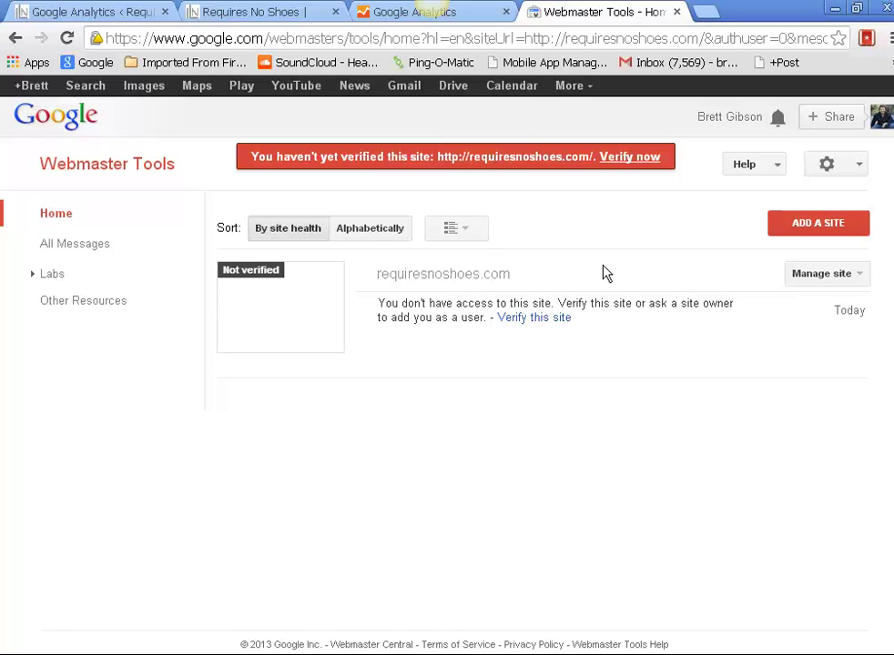
{"action": "left_click", "coordinate": [537, 318]}
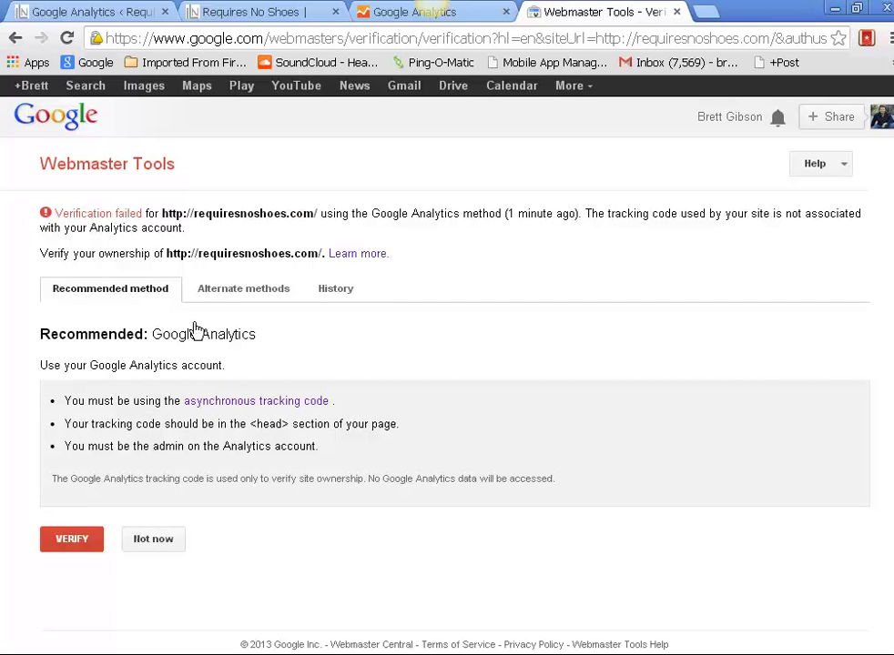
{"action": "left_click", "coordinate": [233, 295]}
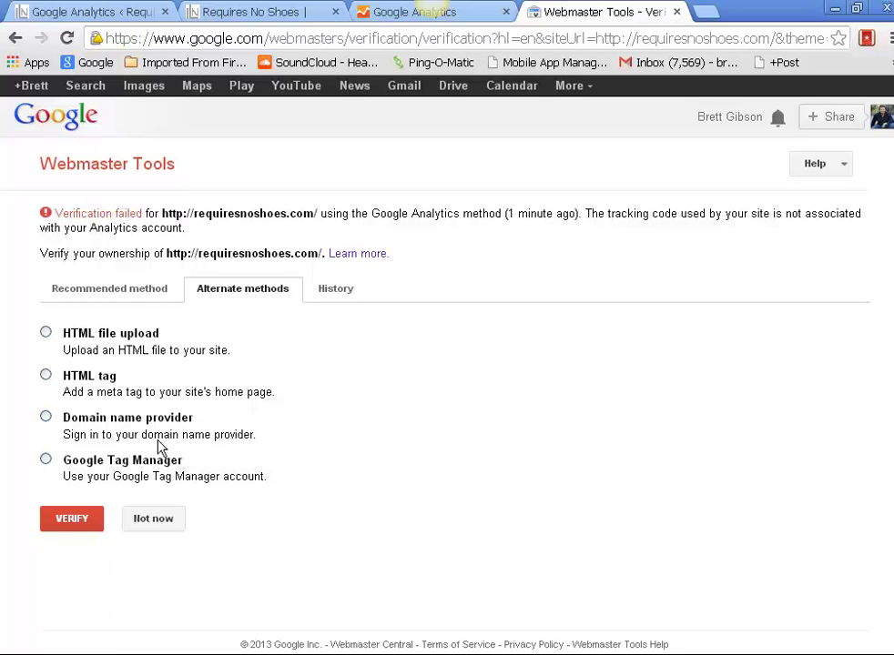
{"action": "left_click", "coordinate": [123, 296]}
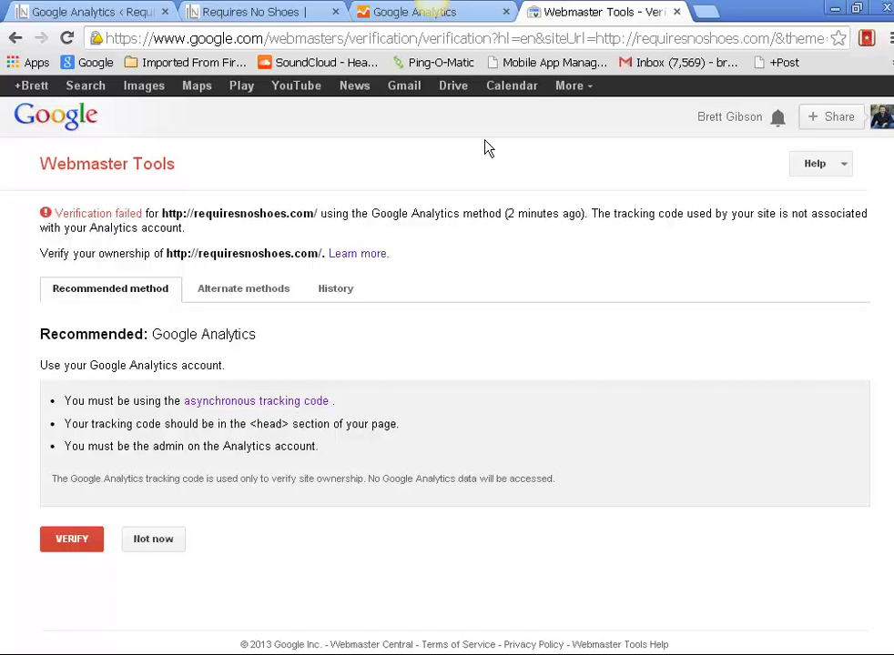
{"action": "left_click", "coordinate": [80, 171]}
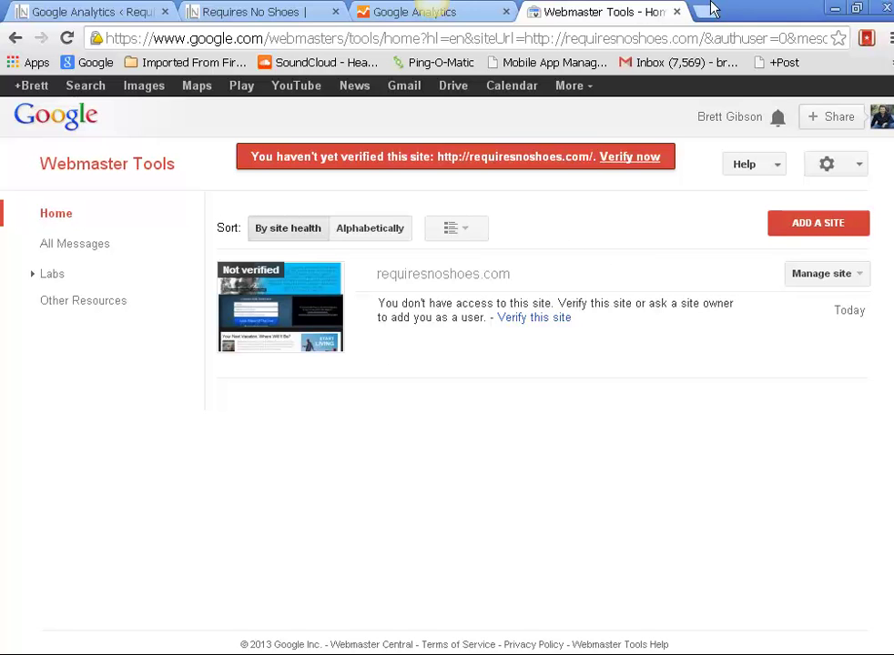
Step: Sign out of the current Google account and choose the fourth account in the list for signing in to Webmaster Tools
{"action": "left_click", "coordinate": [880, 121]}
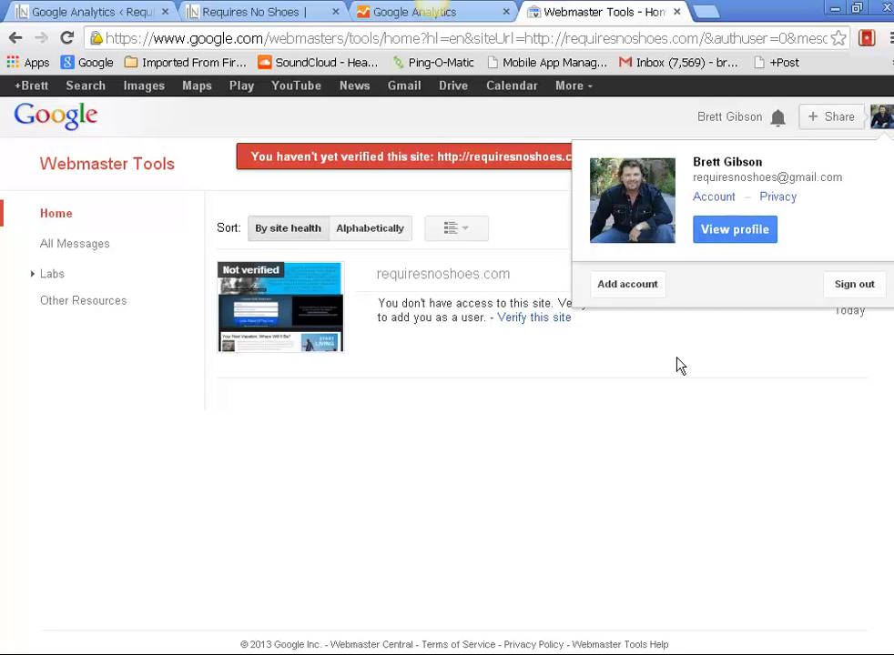
{"action": "left_click", "coordinate": [859, 290]}
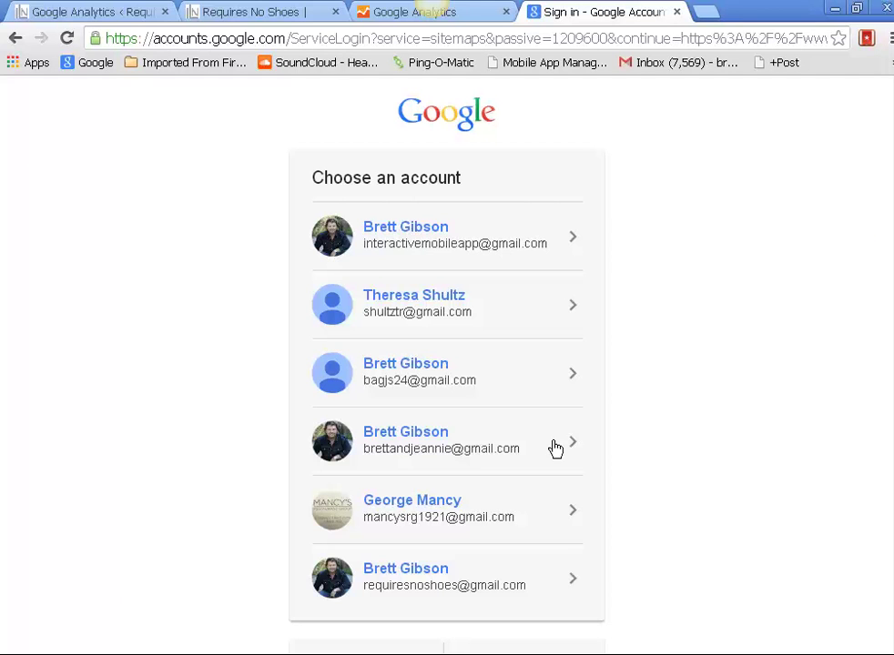
{"action": "left_click", "coordinate": [401, 580]}
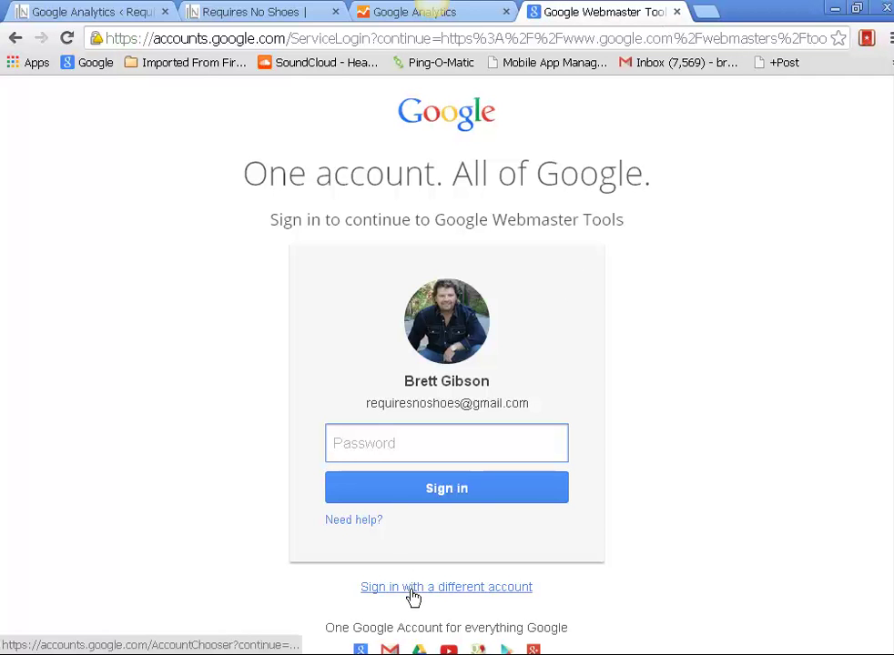
{"action": "left_click", "coordinate": [413, 587]}
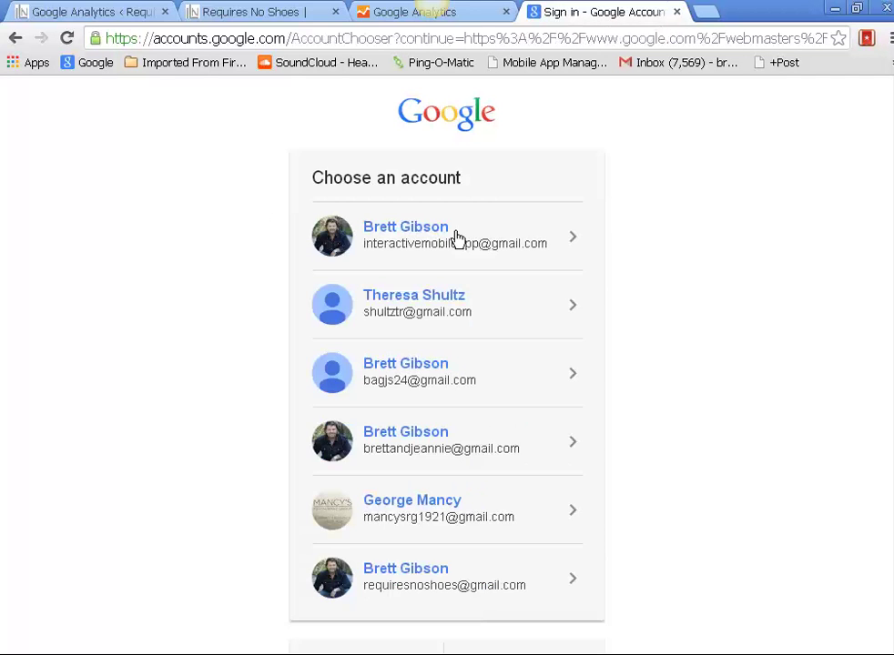
{"action": "left_click", "coordinate": [415, 451]}
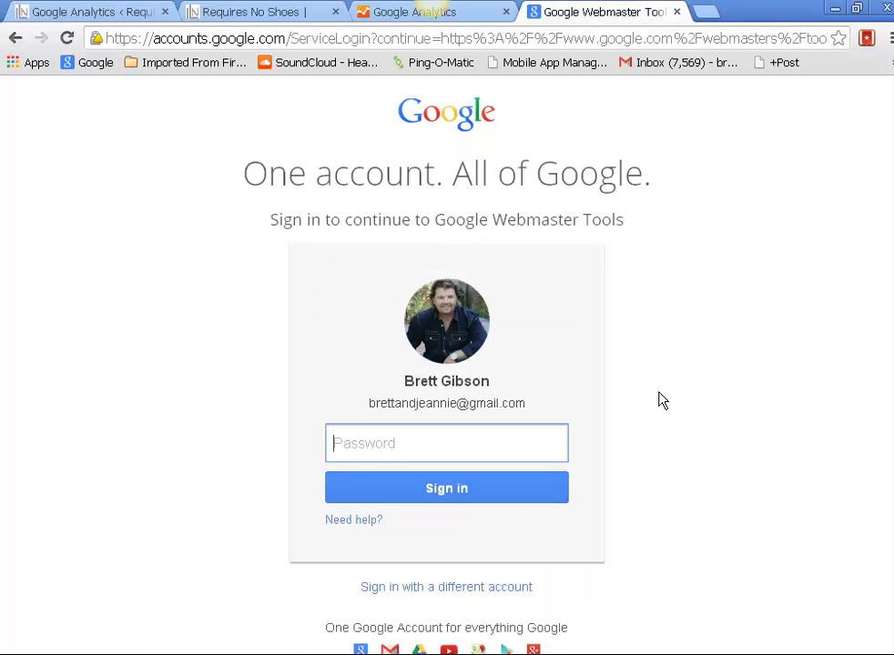
Step: Enter the account password and sign in to Webmaster Tools
{"action": "type", "text": "**"}
{"action": "key", "text": "BackSpace"}
{"action": "key", "text": "BackSpace"}
{"action": "type", "text": "*******"}
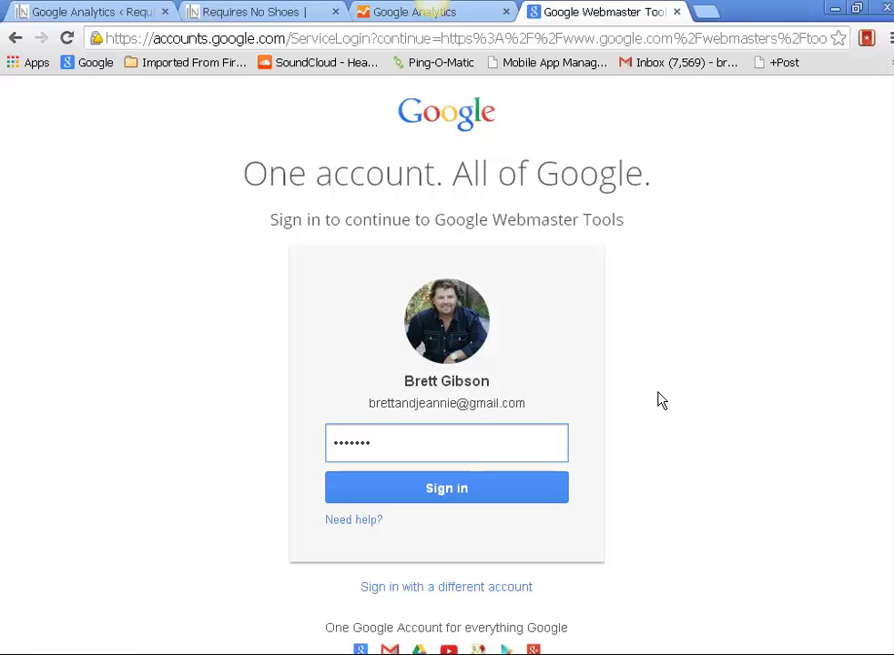
{"action": "type", "text": "**"}
{"action": "key", "text": "Return"}
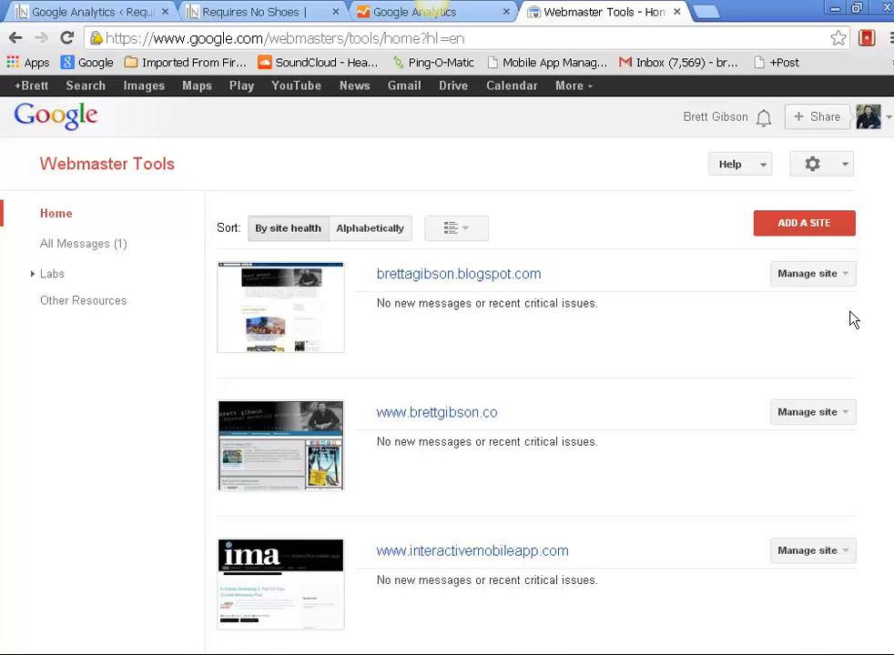
Step: Look through this account's list of sites and open the dashboard of the blogspot.com site, returning to the list
{"action": "scroll", "coordinate": [855, 315], "scroll_direction": "down", "scroll_amount": 6}
{"action": "scroll", "coordinate": [857, 313], "scroll_direction": "down", "scroll_amount": 2}
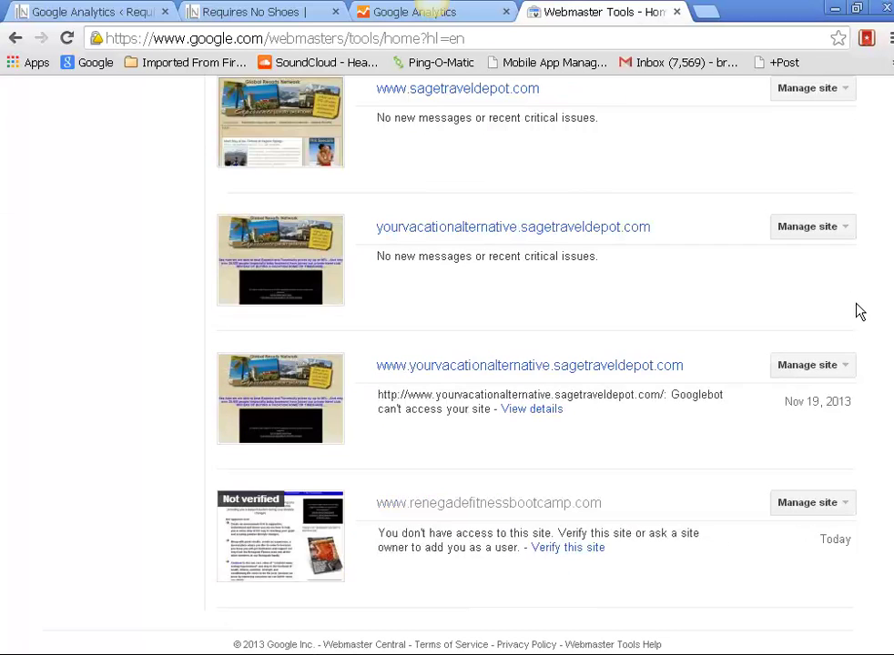
{"action": "scroll", "coordinate": [857, 312], "scroll_direction": "up", "scroll_amount": 10}
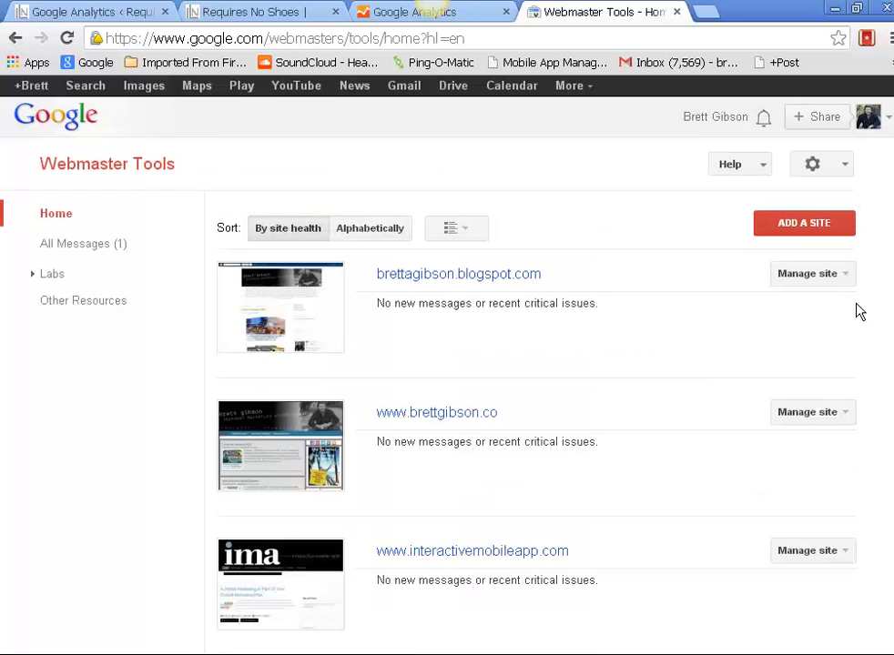
{"action": "left_click", "coordinate": [282, 313]}
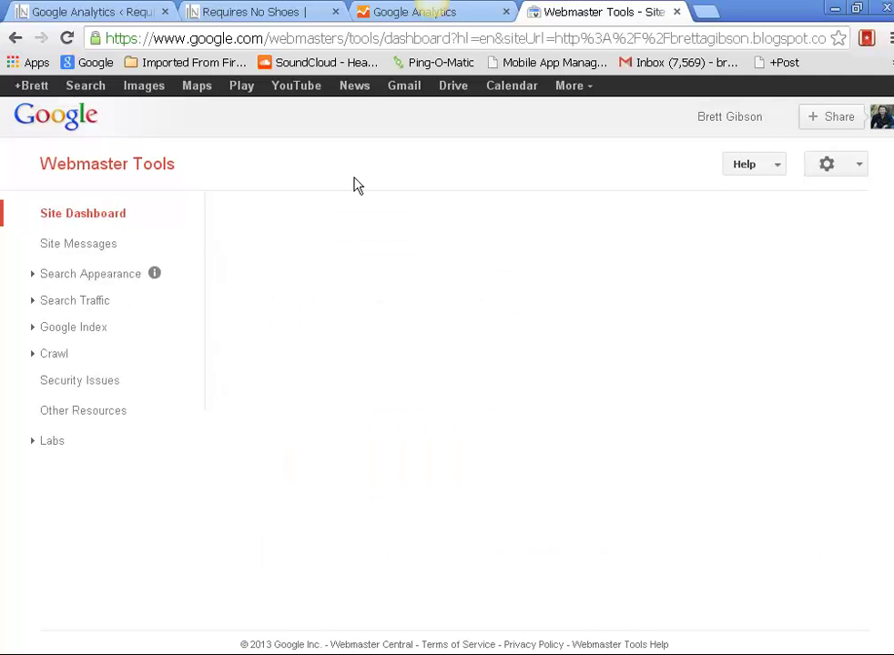
{"action": "left_click", "coordinate": [126, 168]}
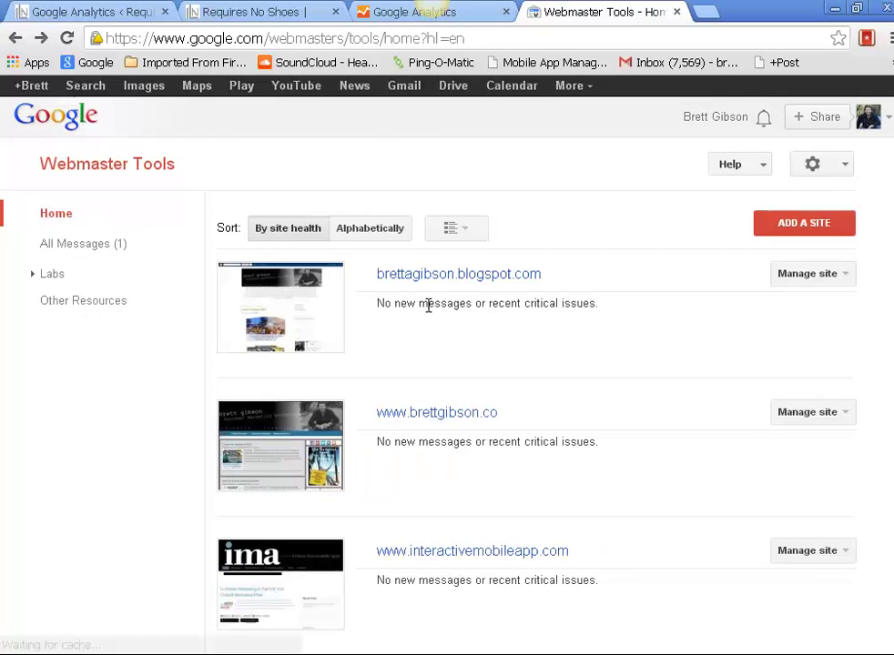
{"action": "scroll", "coordinate": [858, 320], "scroll_direction": "down", "scroll_amount": 3}
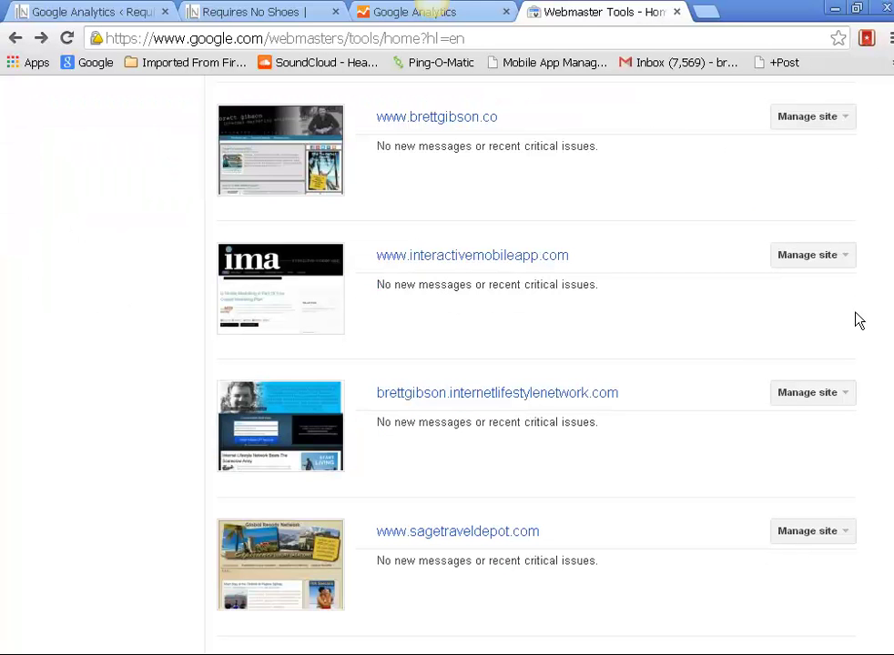
{"action": "scroll", "coordinate": [832, 314], "scroll_direction": "down", "scroll_amount": 3}
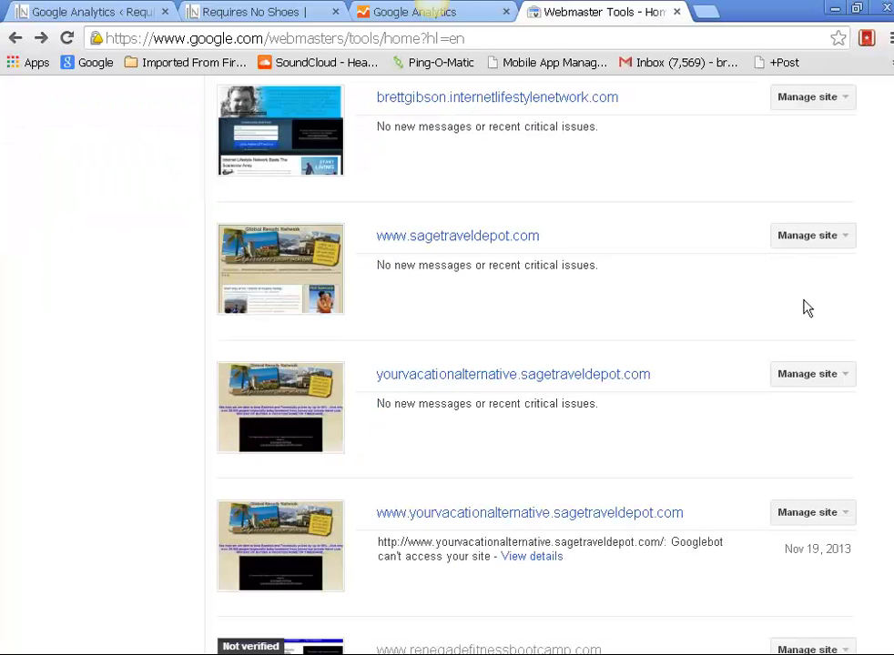
{"action": "left_click", "coordinate": [535, 557]}
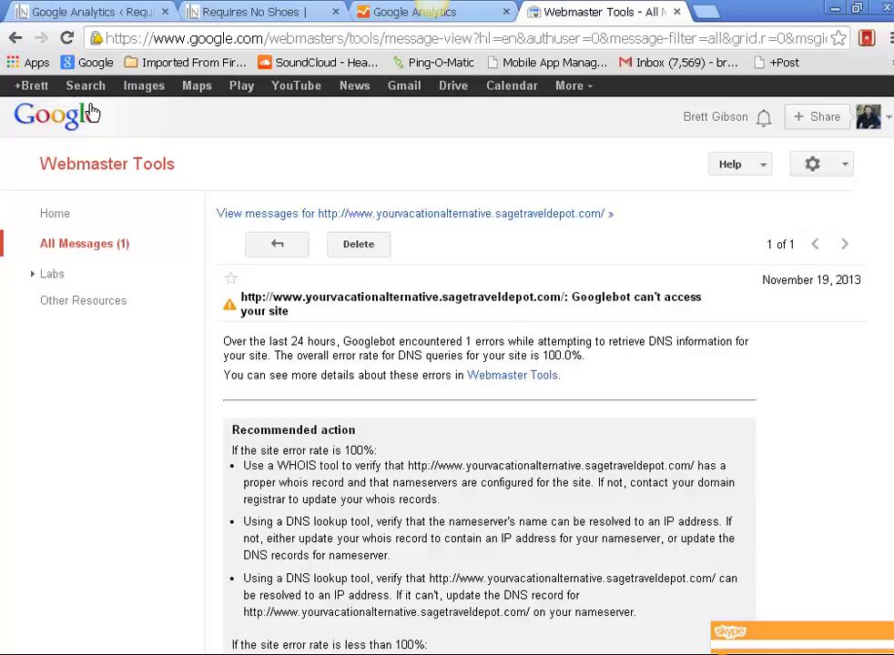
{"action": "left_click", "coordinate": [15, 38]}
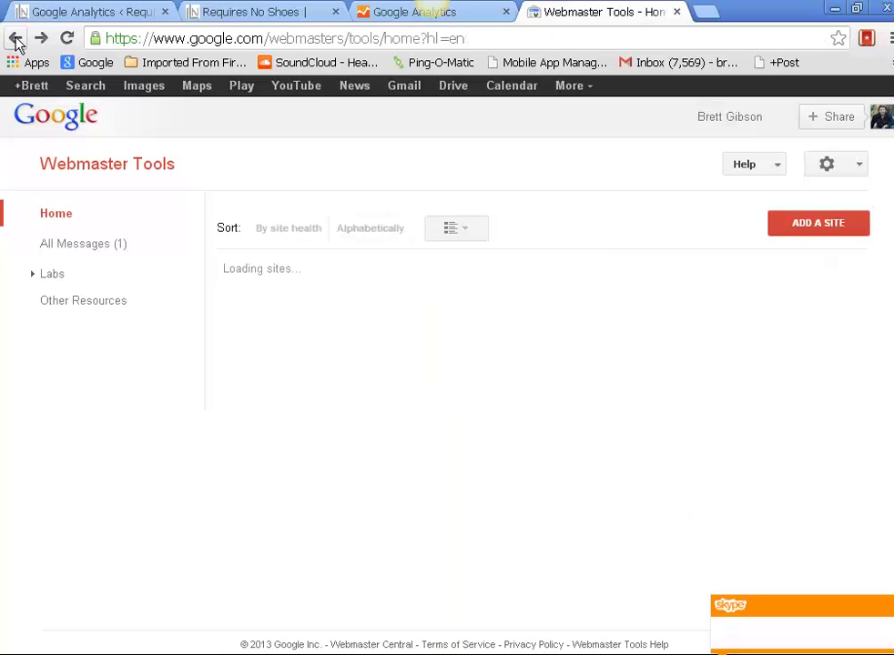
{"action": "scroll", "coordinate": [369, 411], "scroll_direction": "down", "scroll_amount": 10}
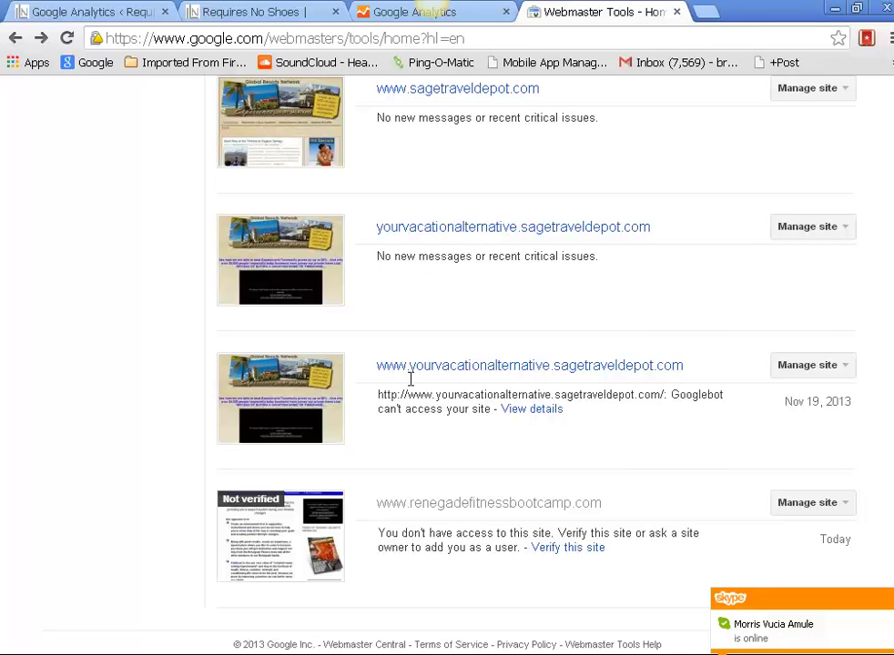
{"action": "left_click", "coordinate": [303, 129]}
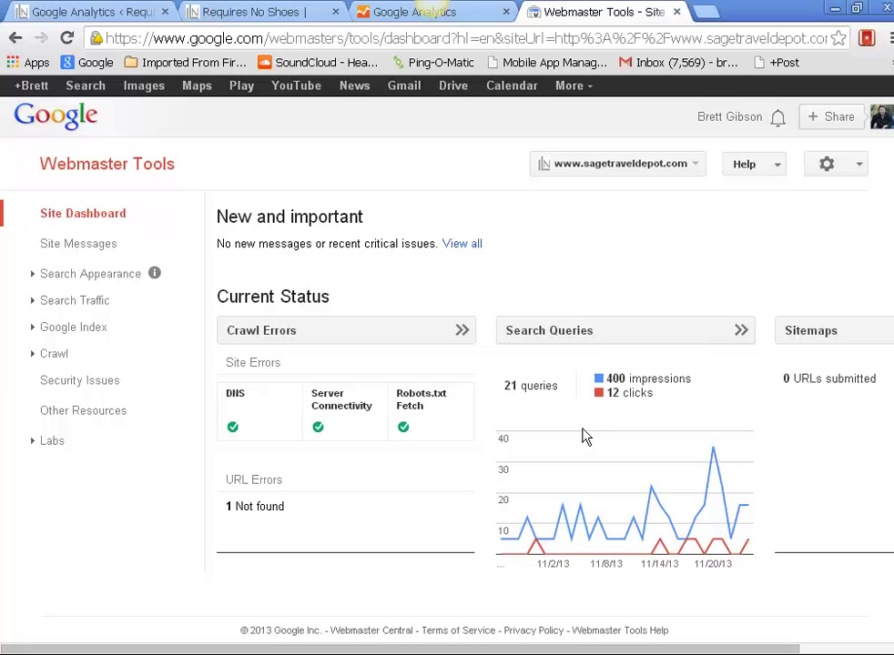
{"action": "left_click", "coordinate": [36, 306]}
{"action": "left_click", "coordinate": [81, 328]}
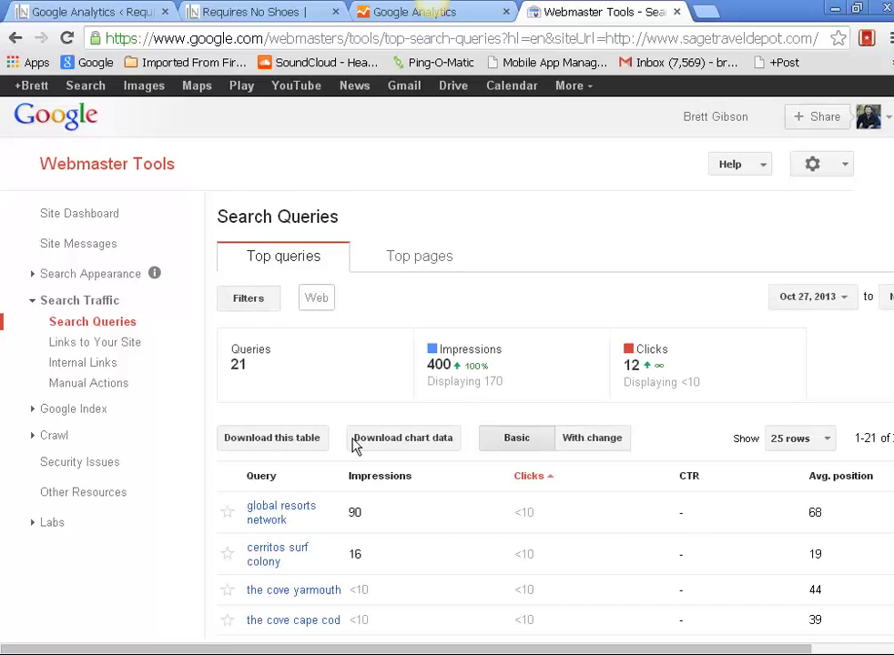
{"action": "scroll", "coordinate": [355, 445], "scroll_direction": "down", "scroll_amount": 5}
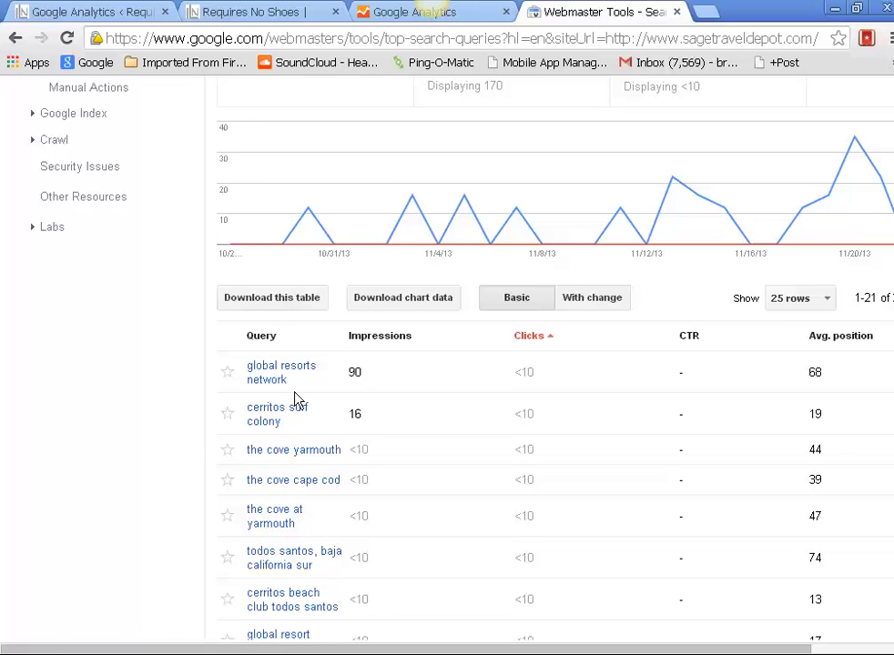
{"action": "scroll", "coordinate": [299, 405], "scroll_direction": "down", "scroll_amount": 8}
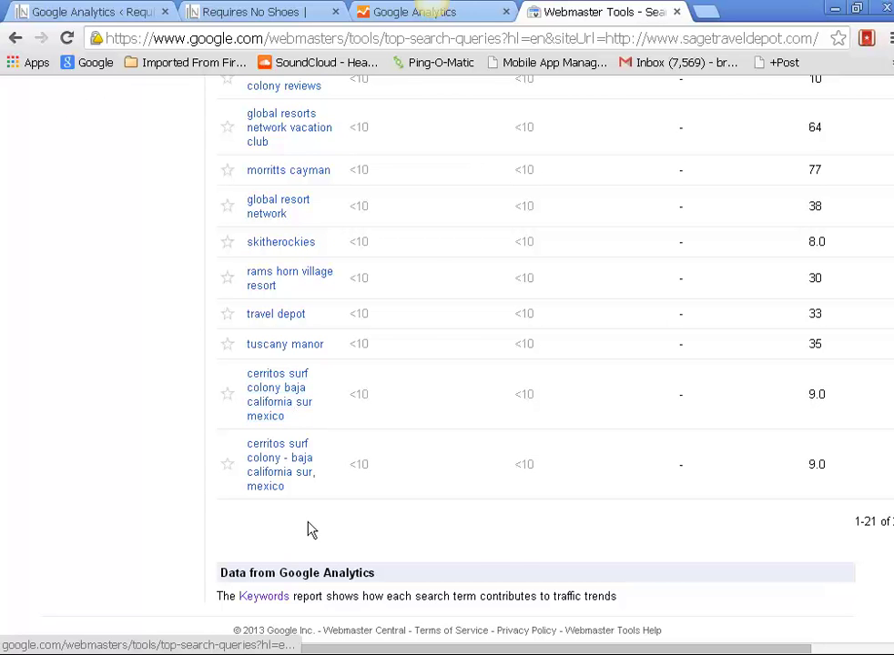
{"action": "scroll", "coordinate": [309, 523], "scroll_direction": "up", "scroll_amount": 12}
{"action": "scroll", "coordinate": [334, 452], "scroll_direction": "down", "scroll_amount": 3}
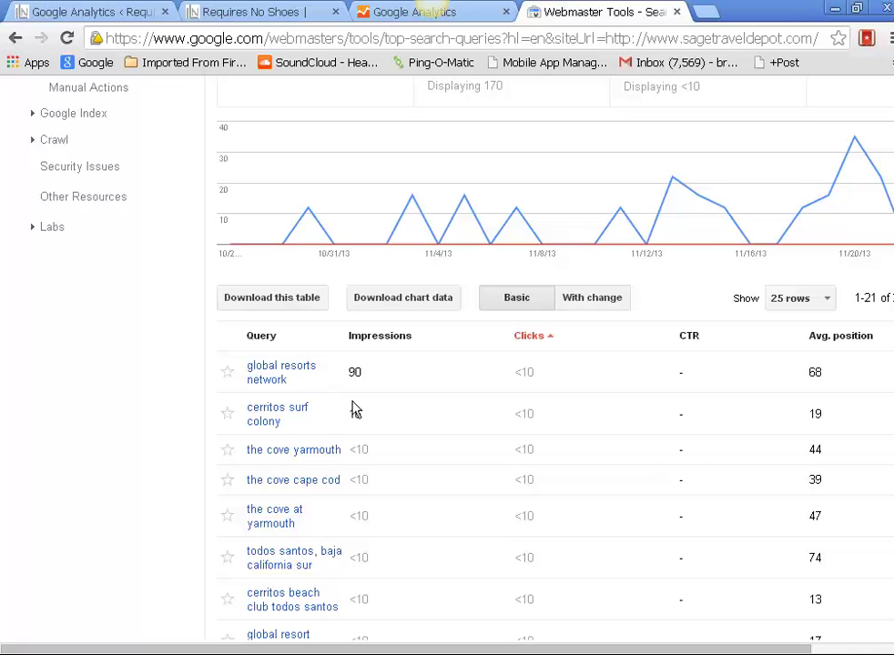
{"action": "scroll", "coordinate": [599, 397], "scroll_direction": "up", "scroll_amount": 3}
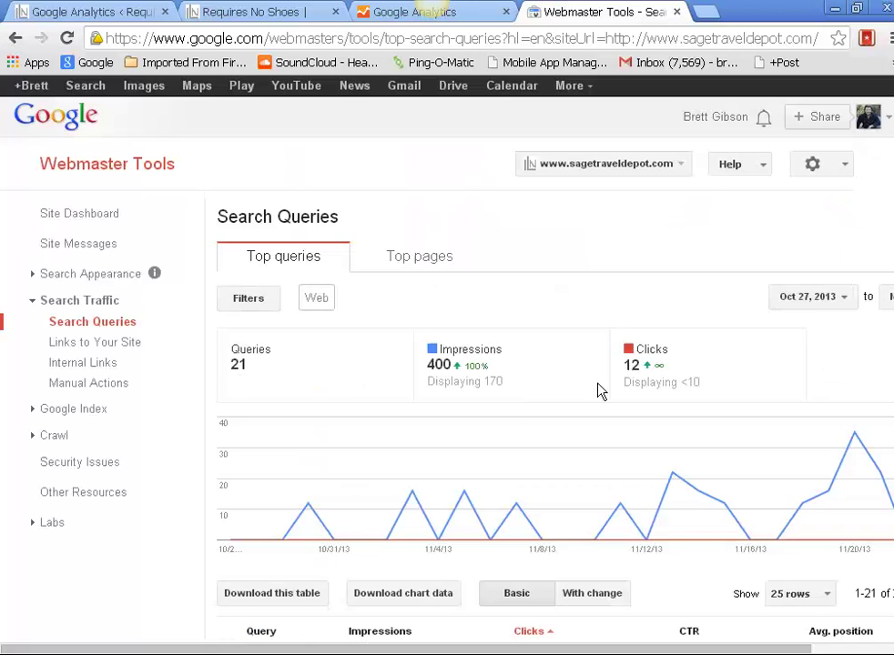
{"action": "left_click", "coordinate": [102, 176]}
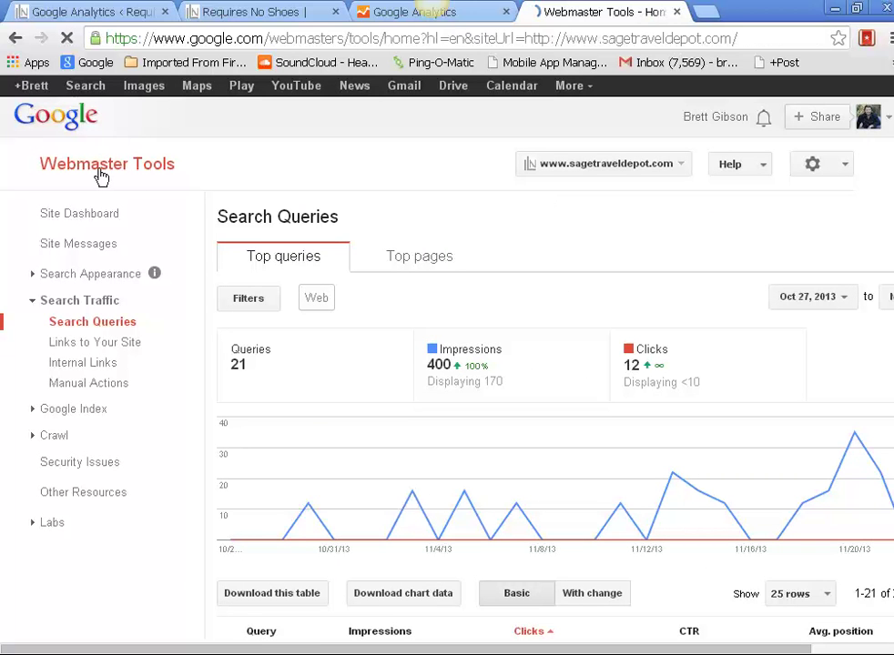